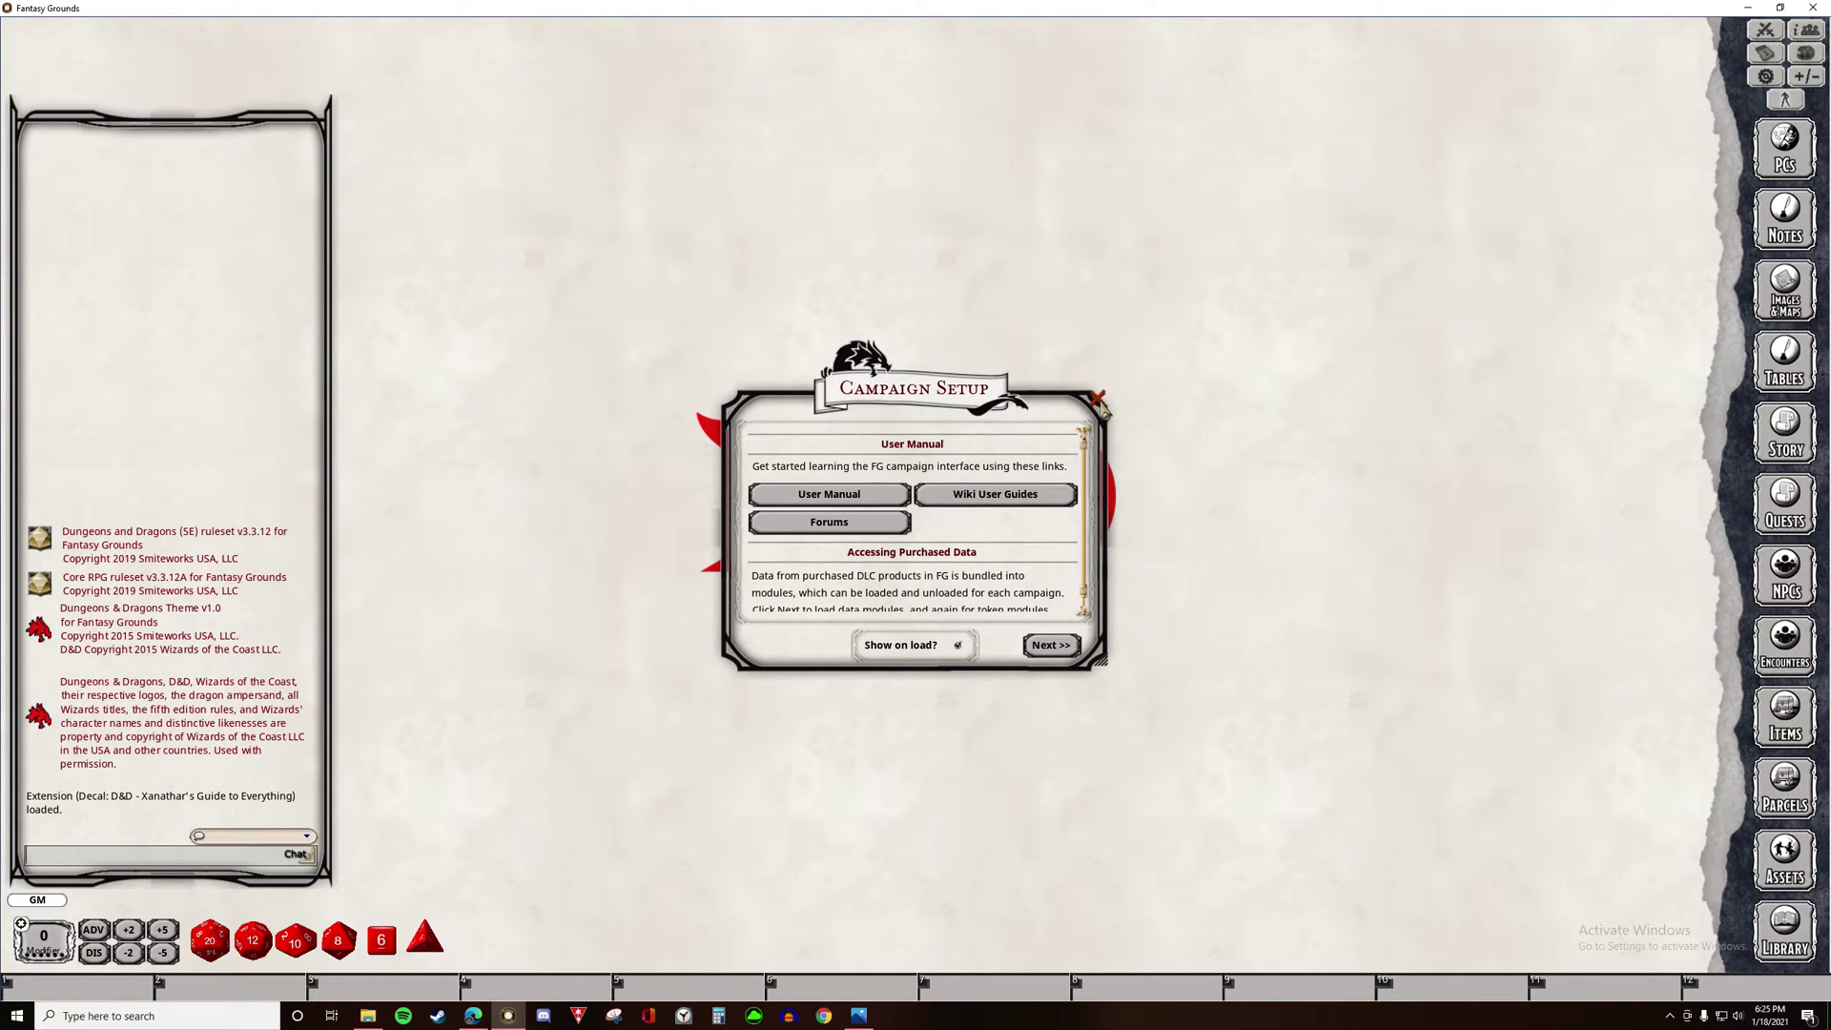
- Dismiss the Campaign Setup window and open the Library
left_click(1098, 401)
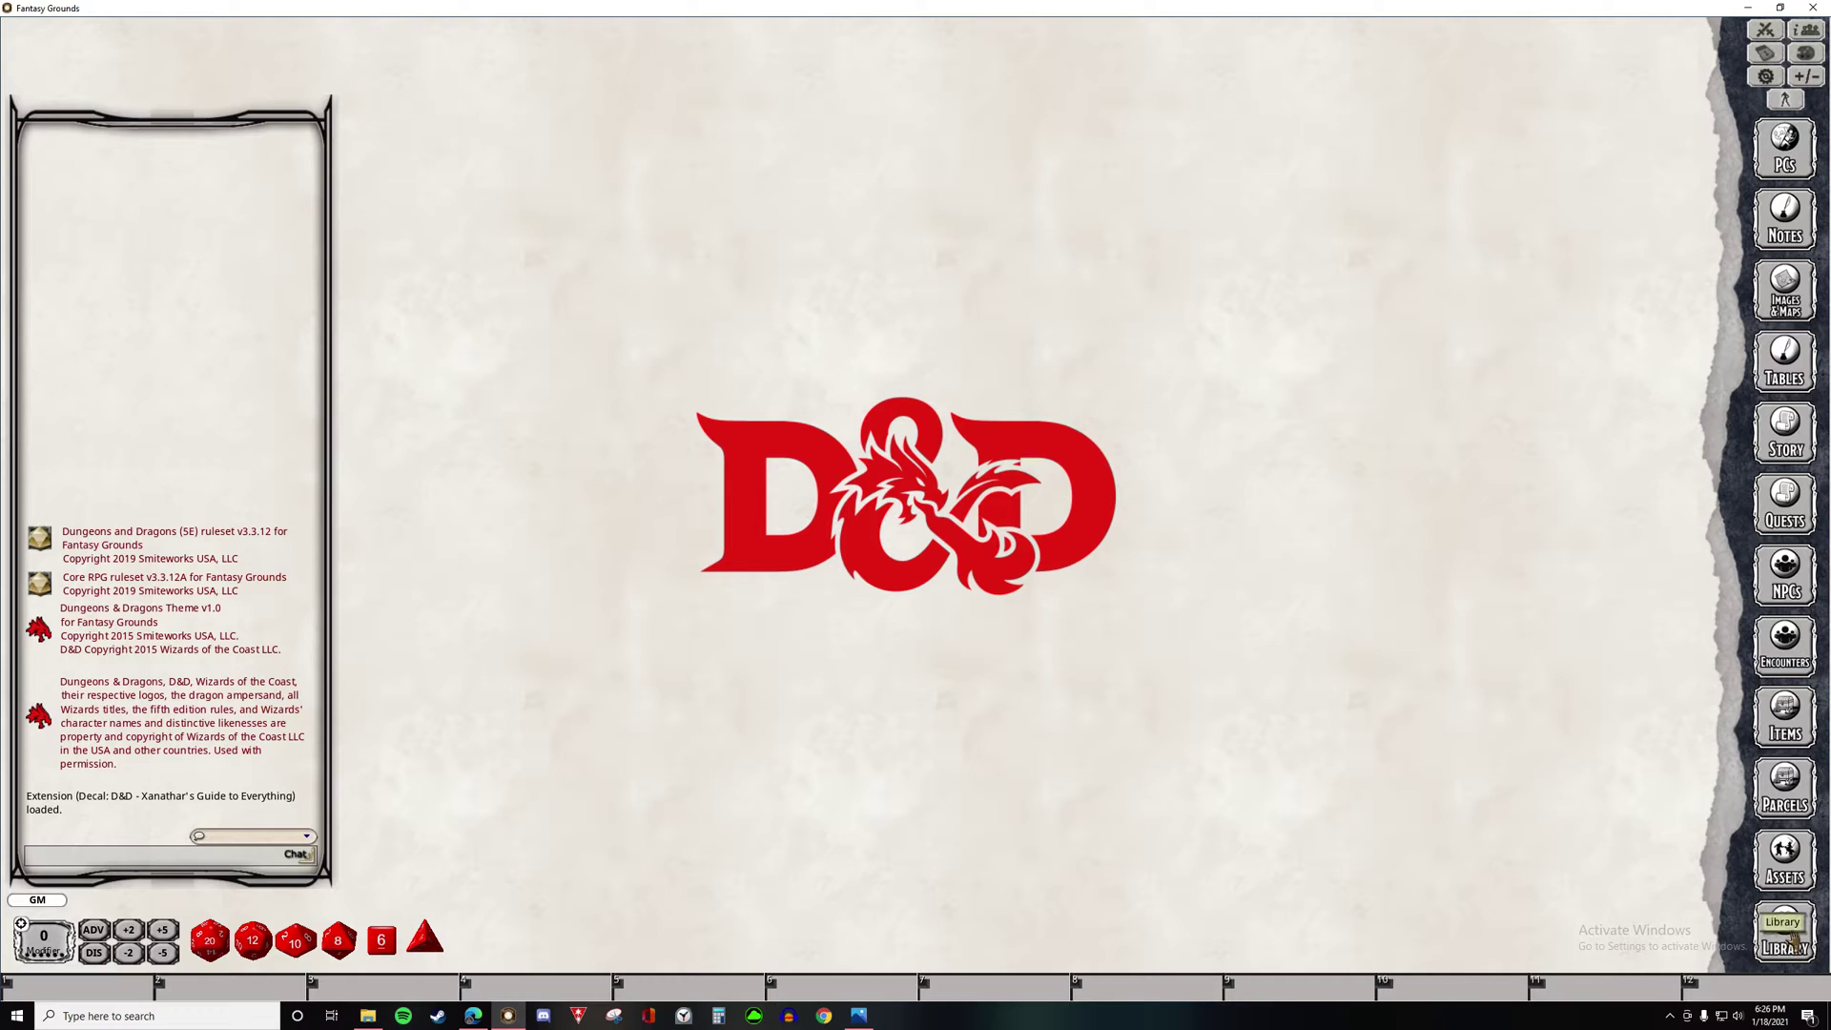
left_click(1789, 933)
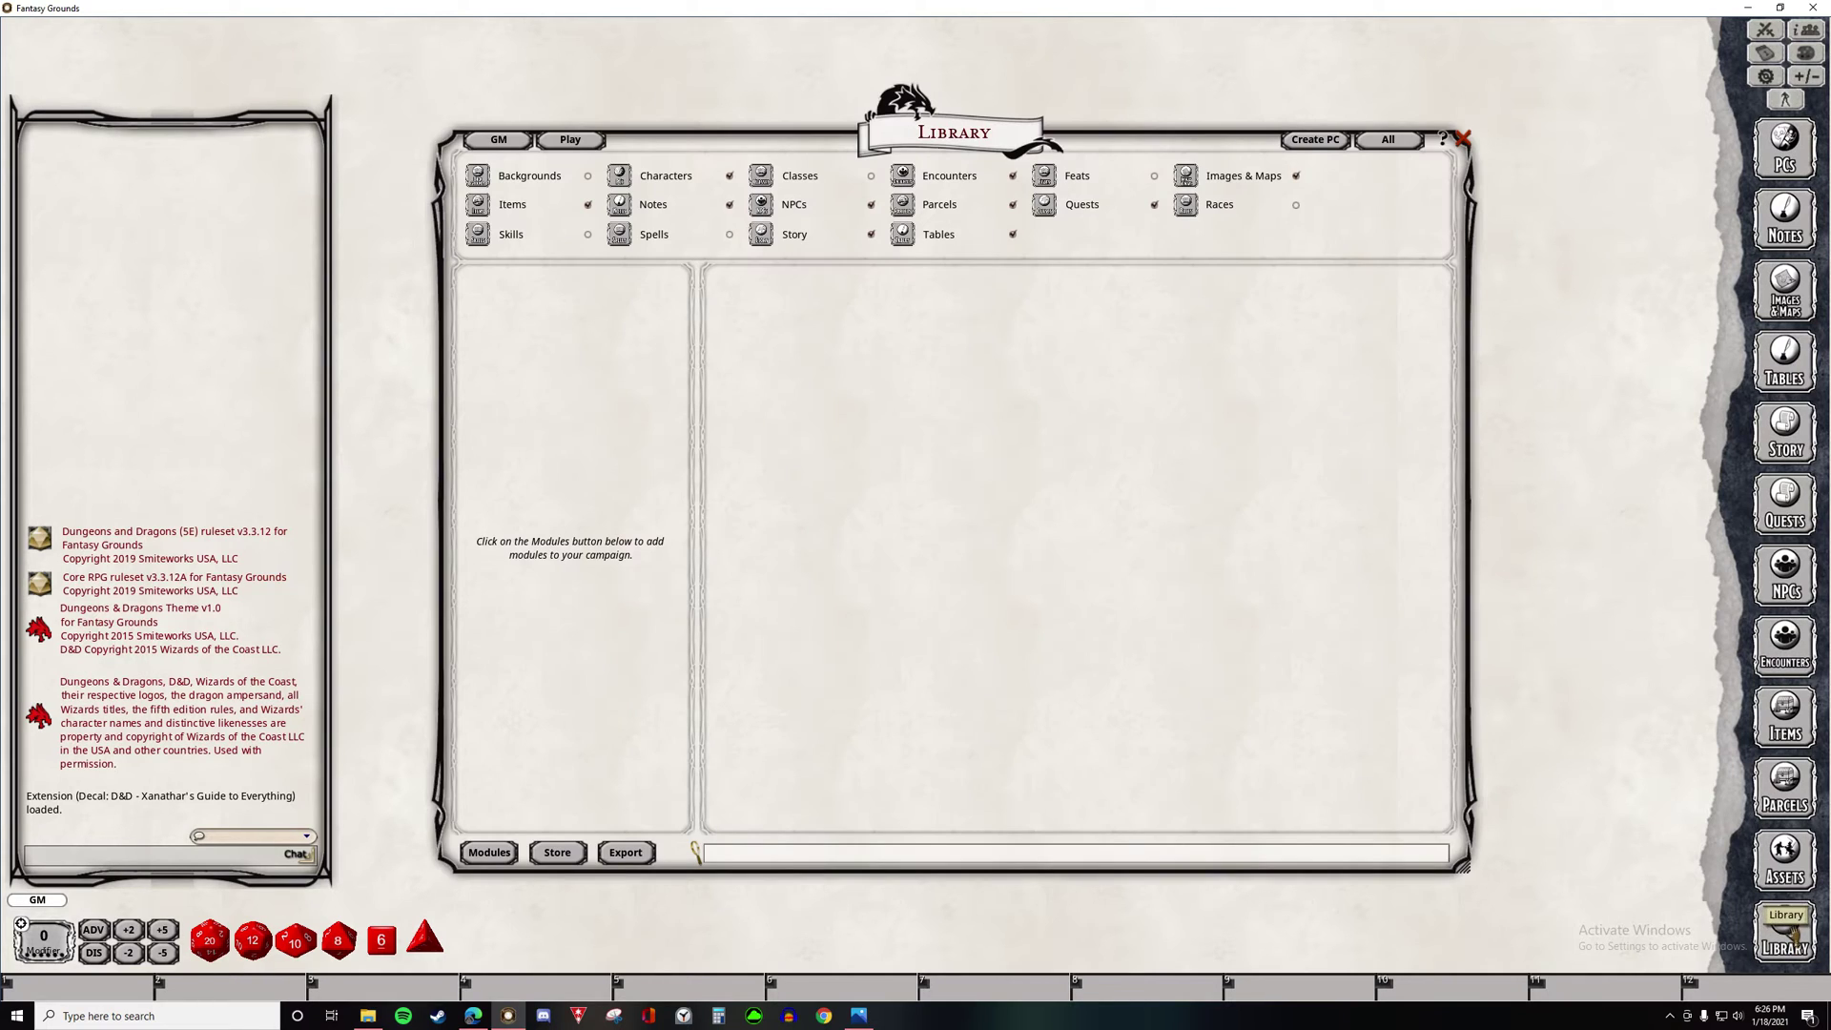
- Try the Play, Create PC, All and GM sidebar presets in the Library, ending on Play
left_click(591, 150)
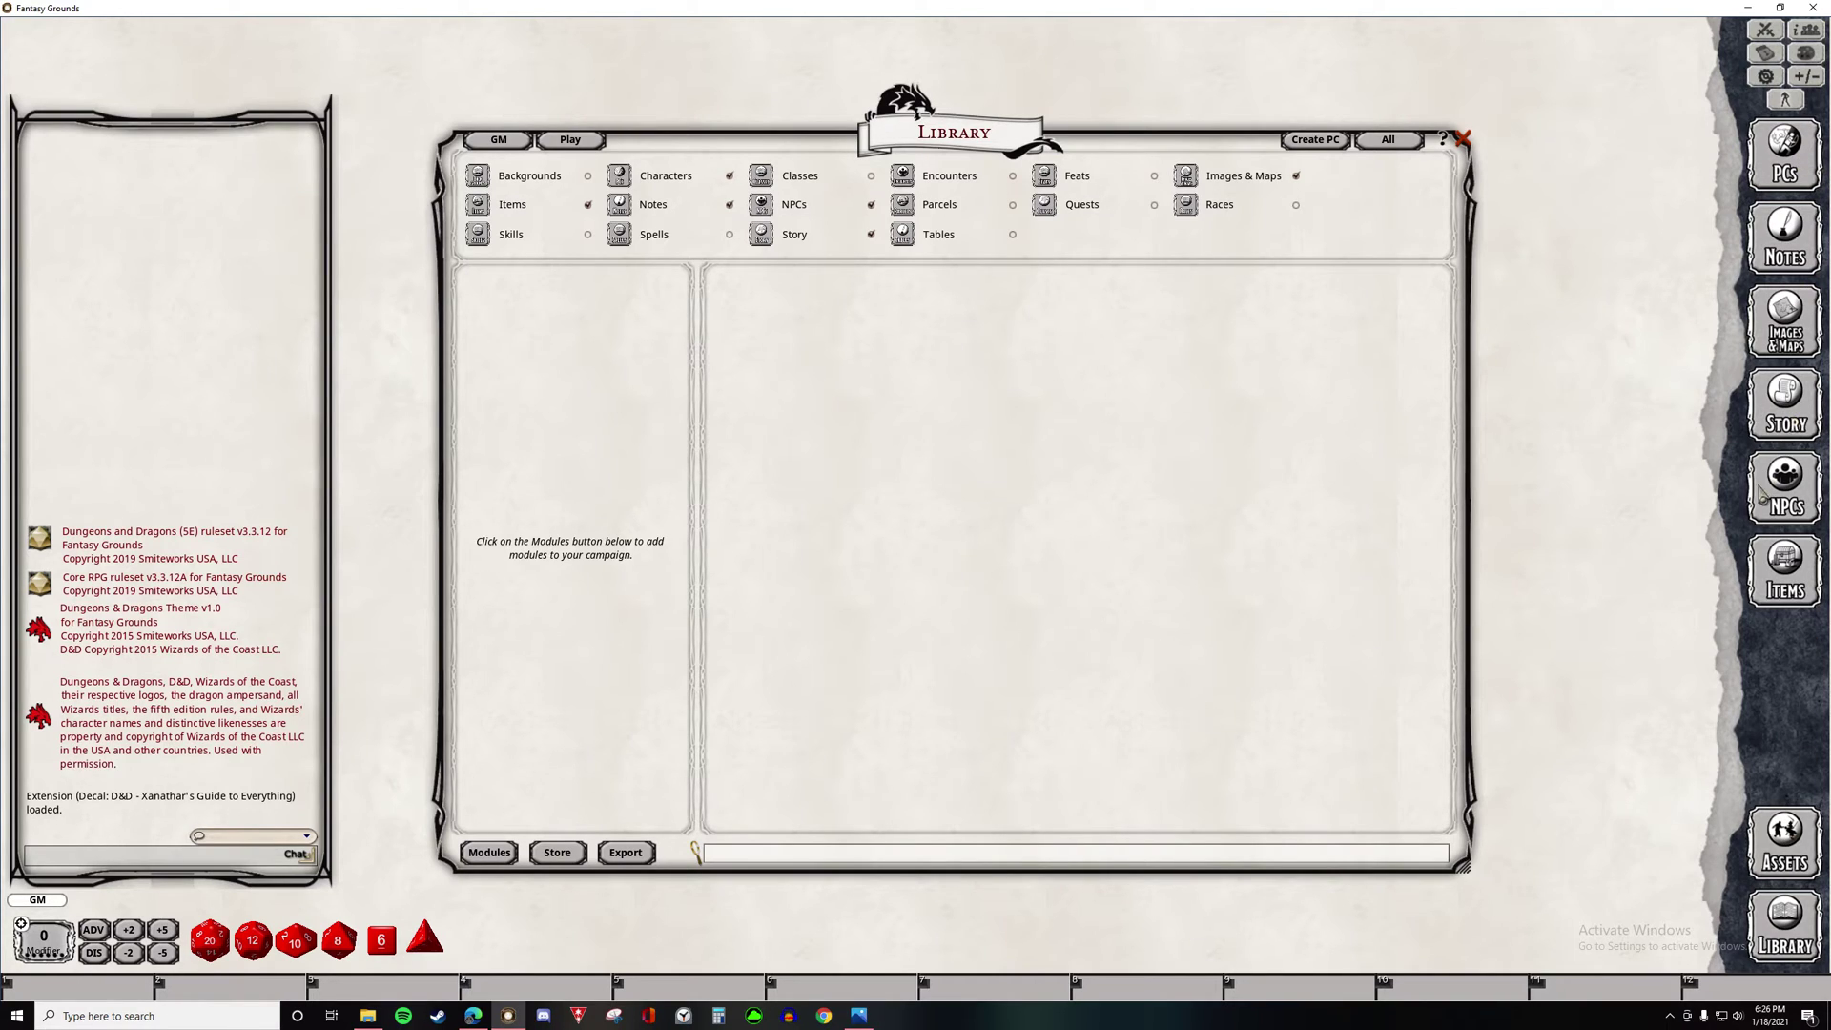
left_click(1326, 141)
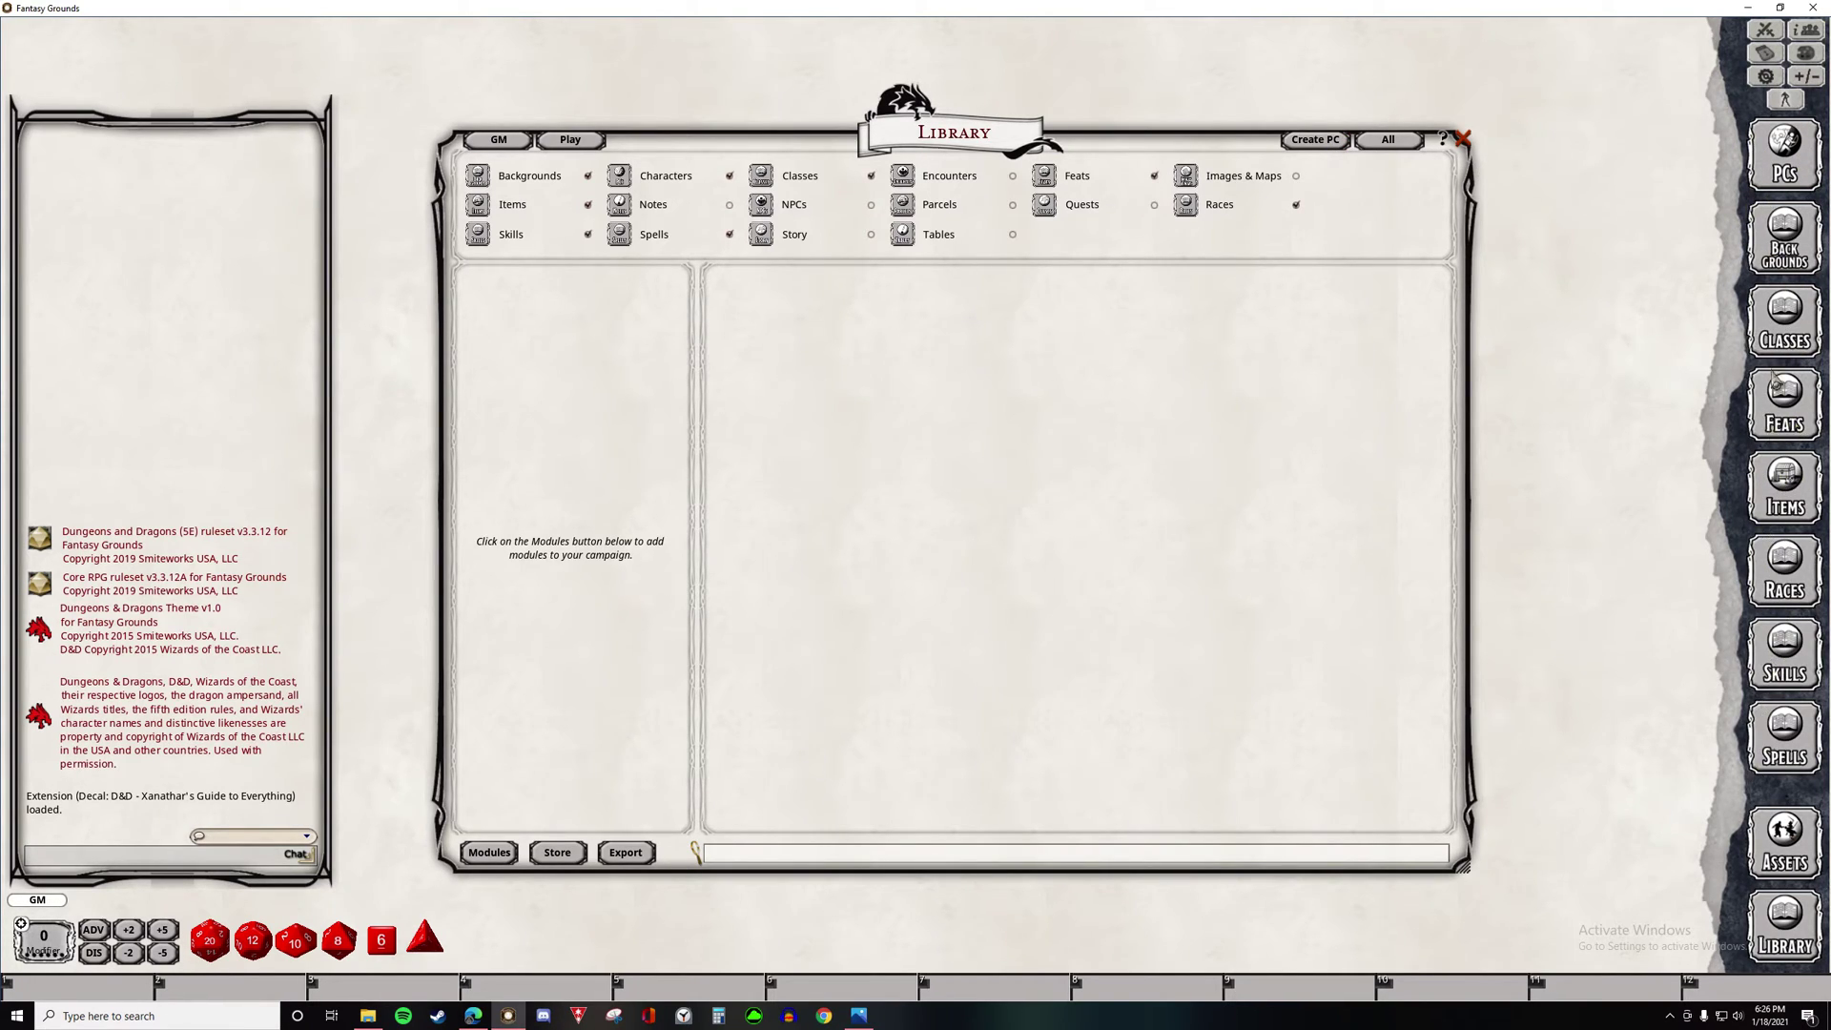
left_click(1389, 140)
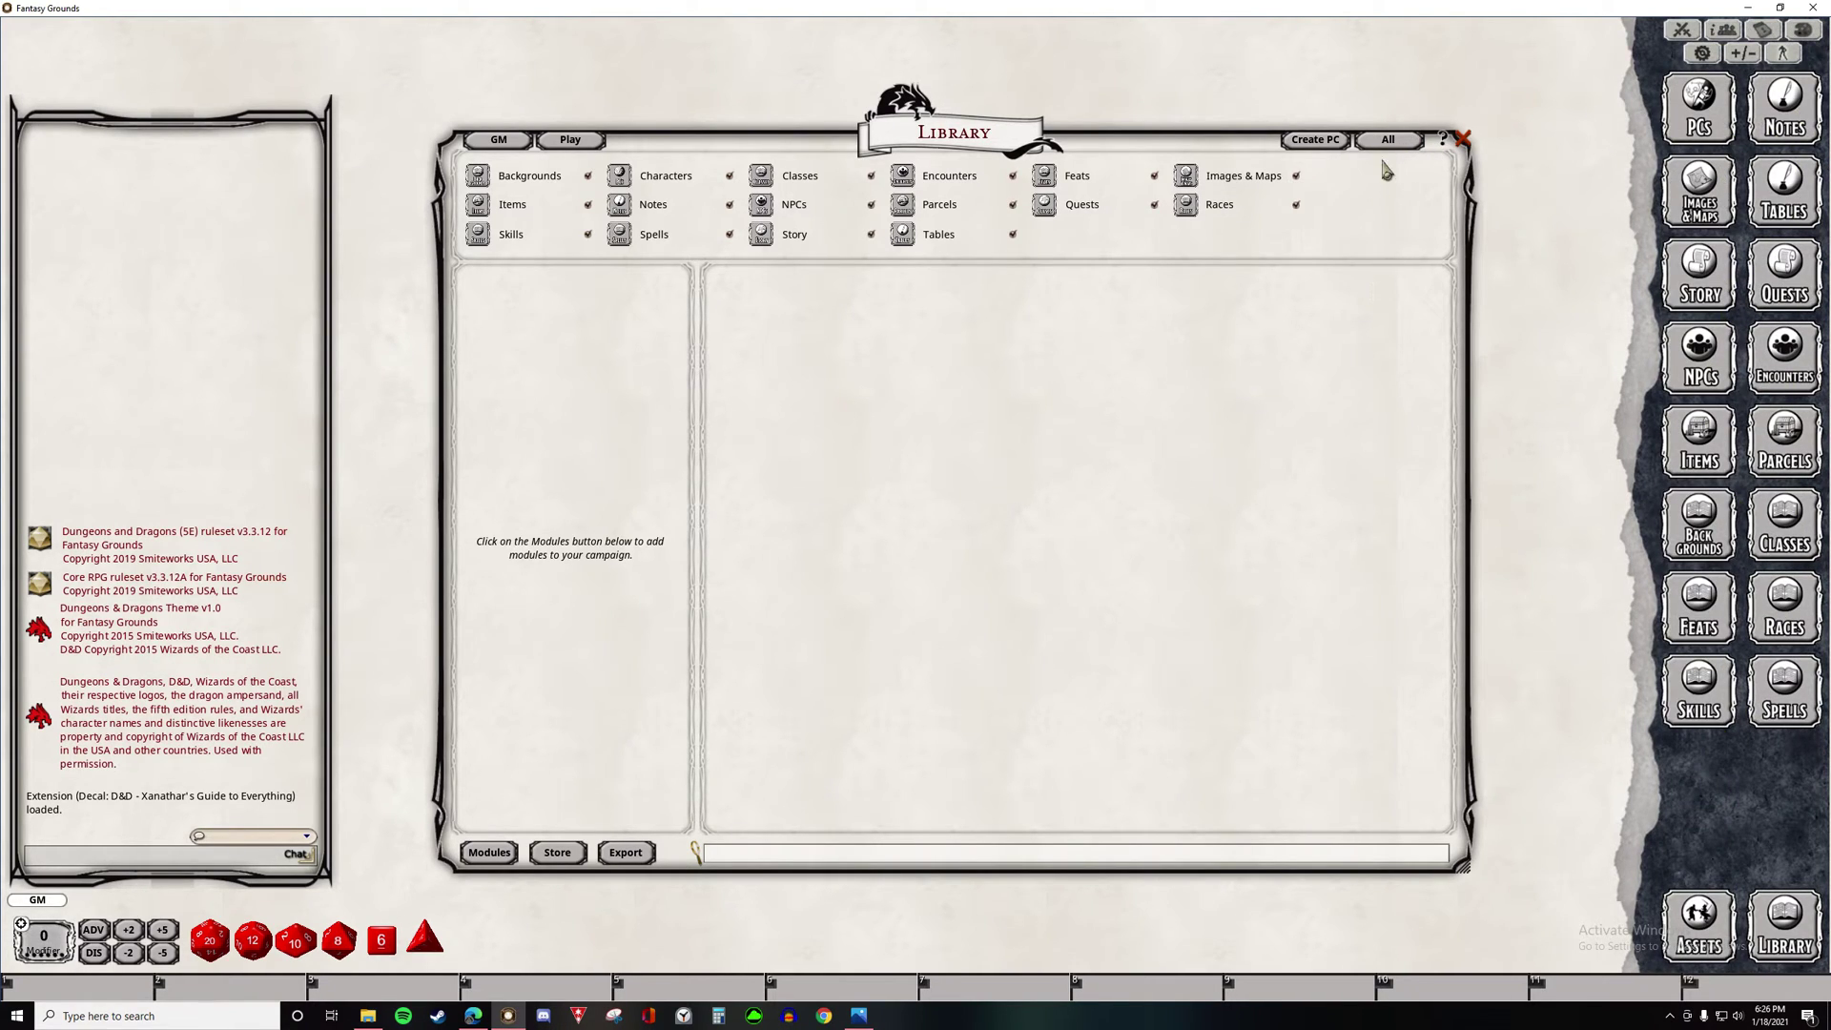
left_click(511, 142)
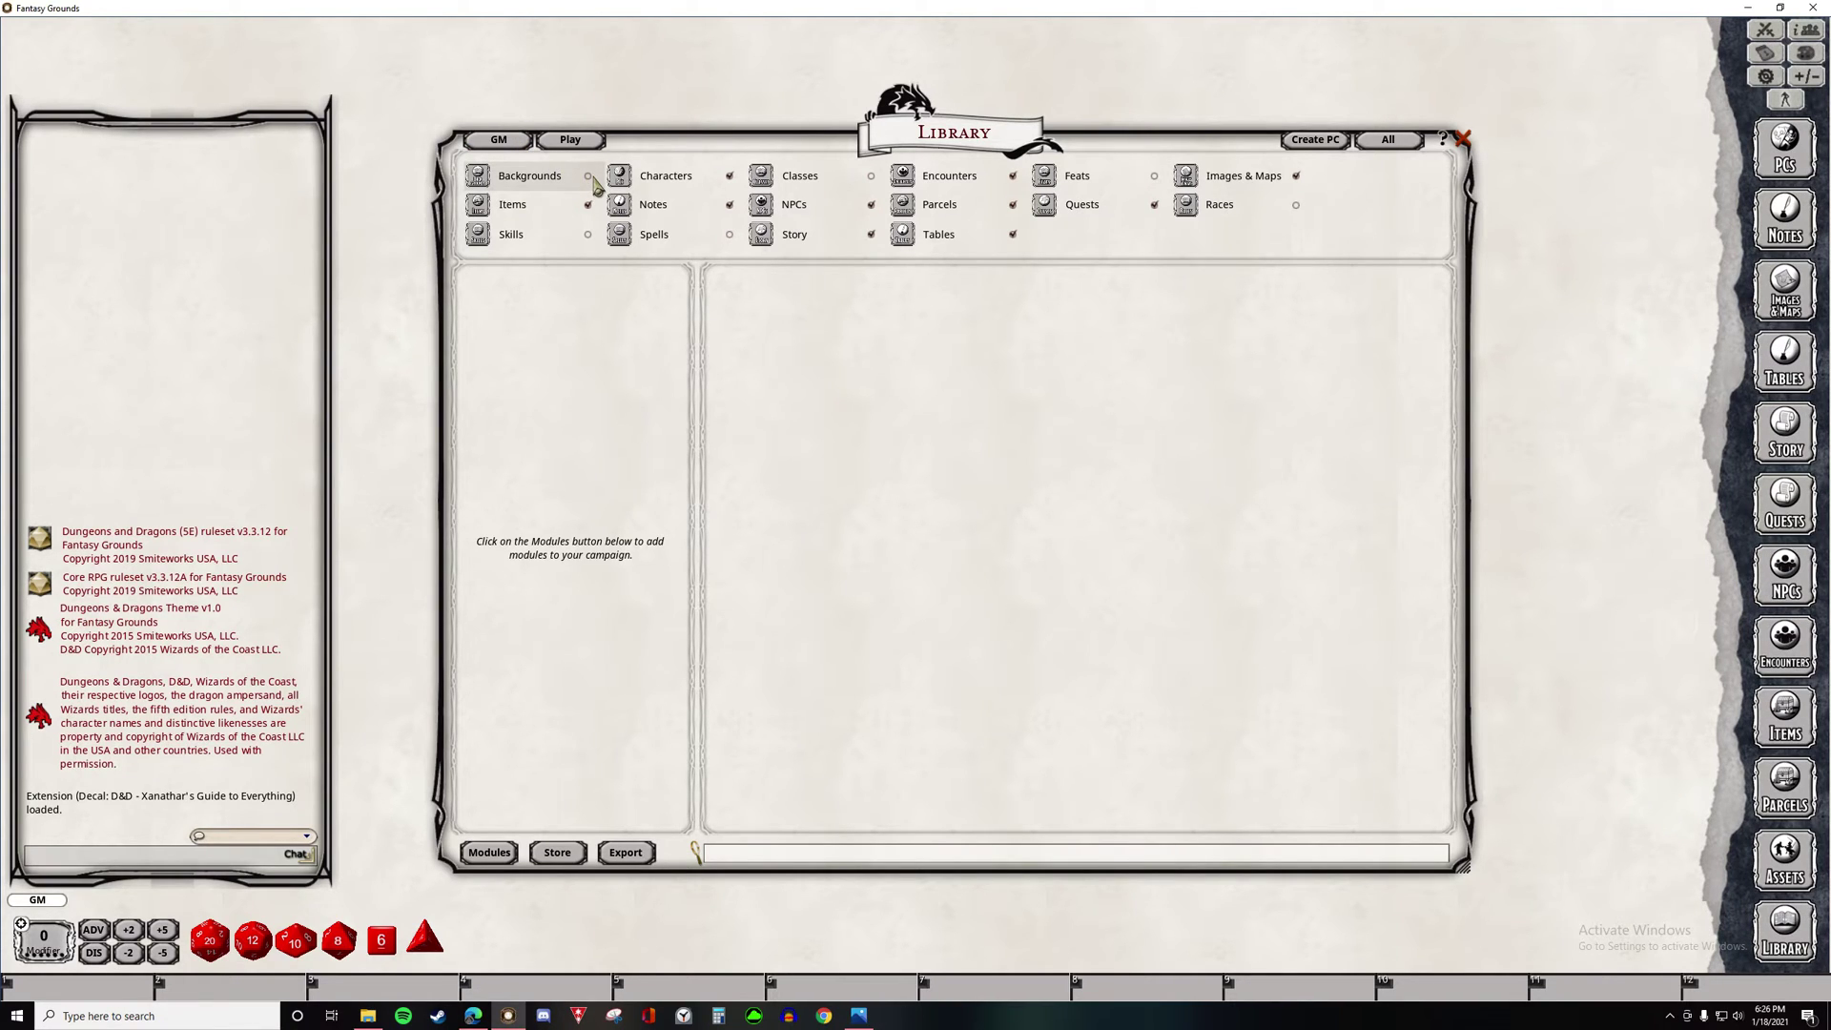
left_click(586, 142)
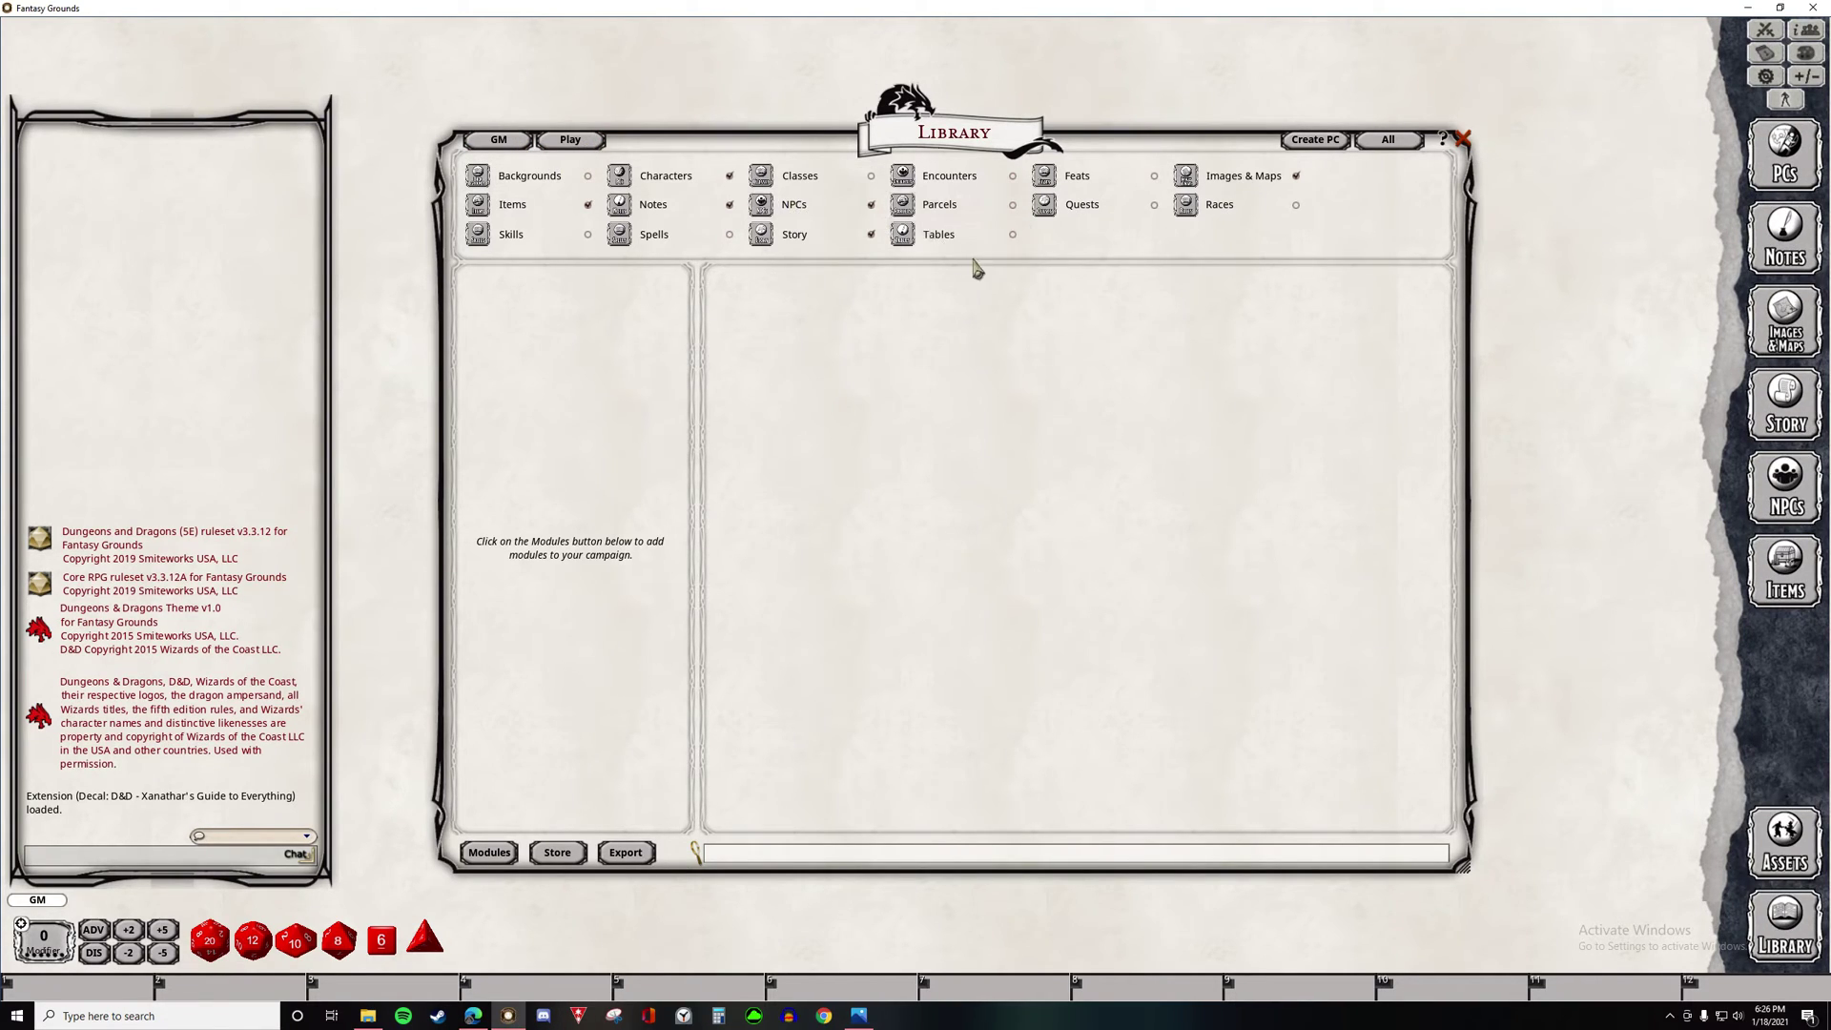
- Add Quests and Feats to the sidebar individually, and remove both again
left_click(1155, 206)
left_click(1155, 177)
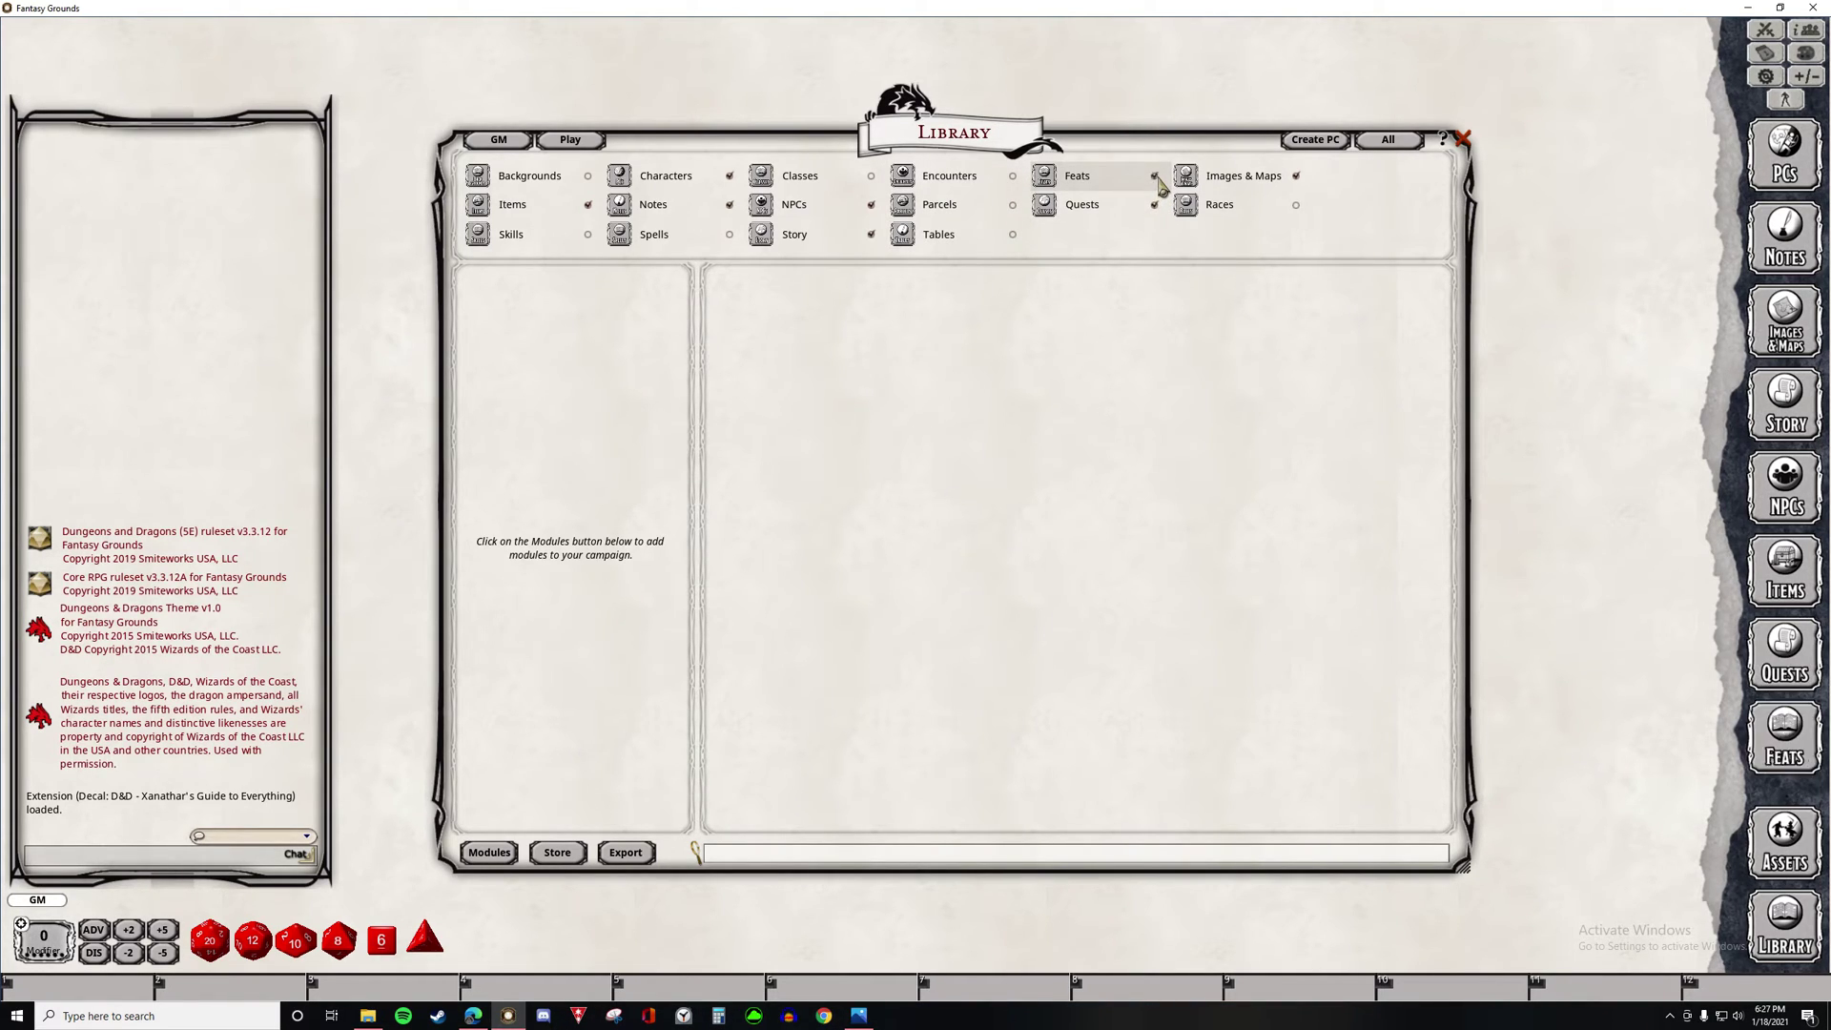
left_click(1157, 178)
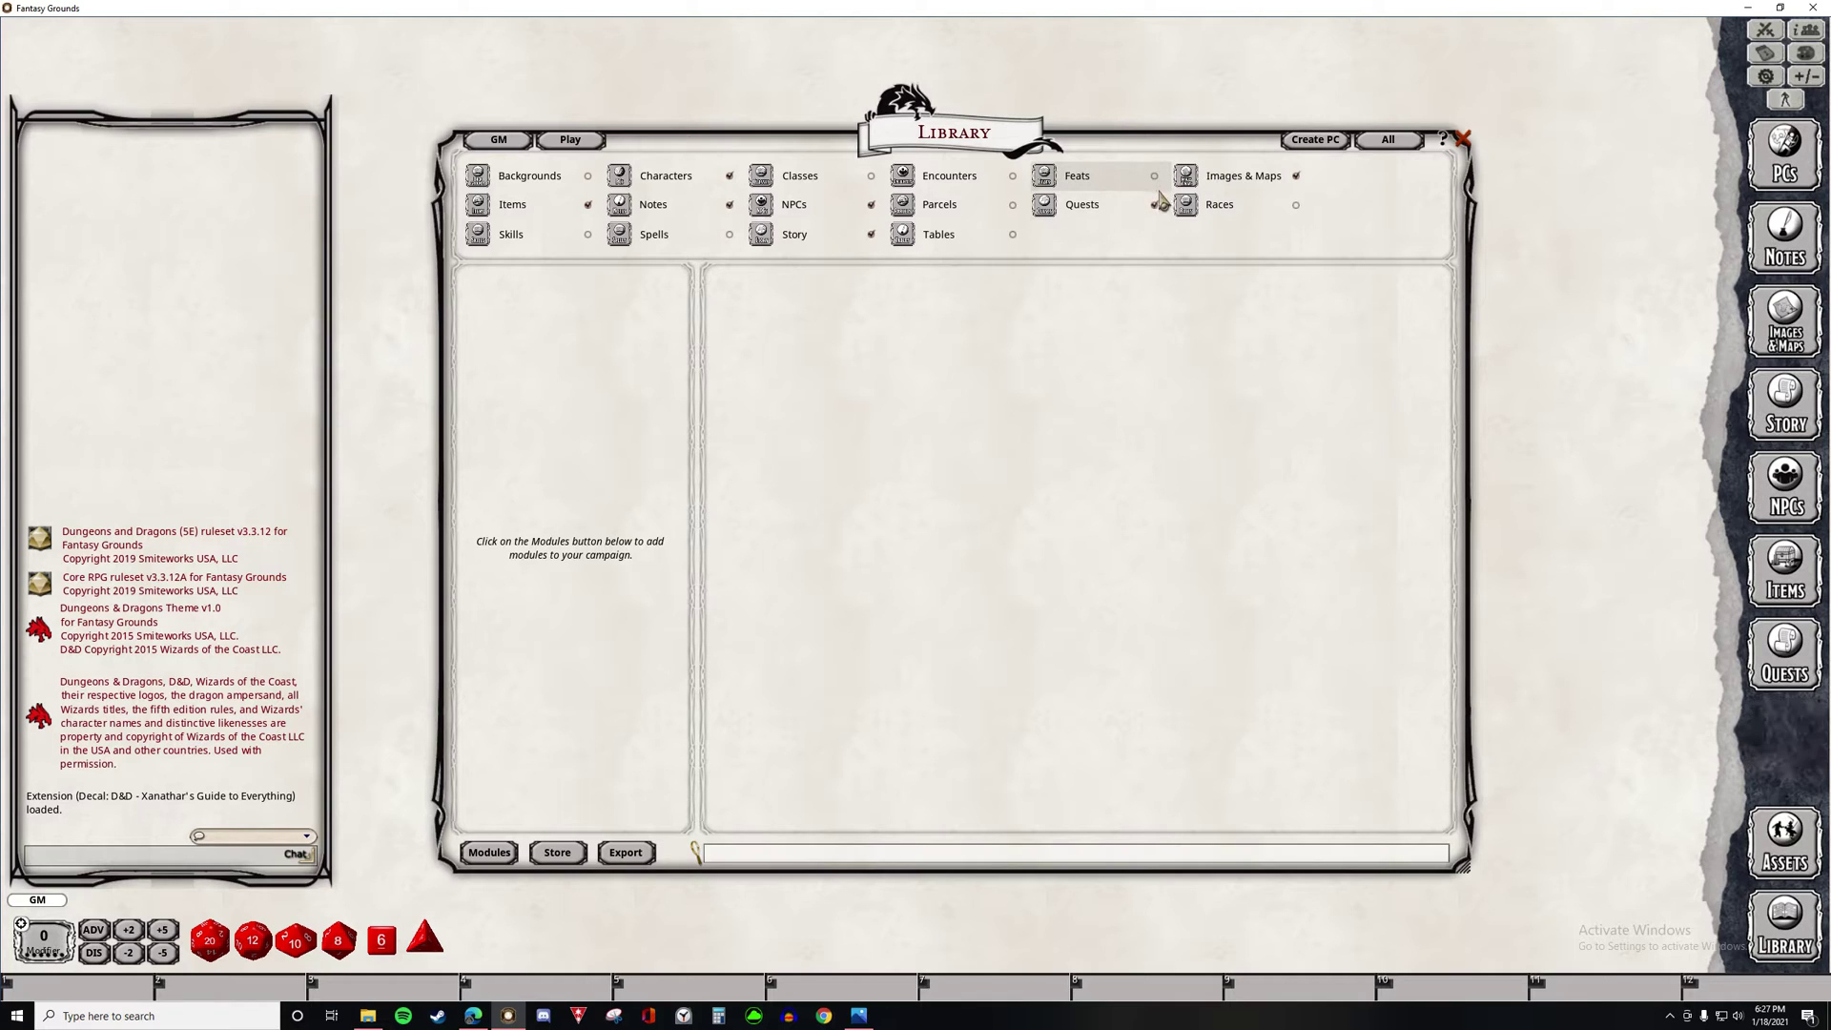
left_click(1156, 205)
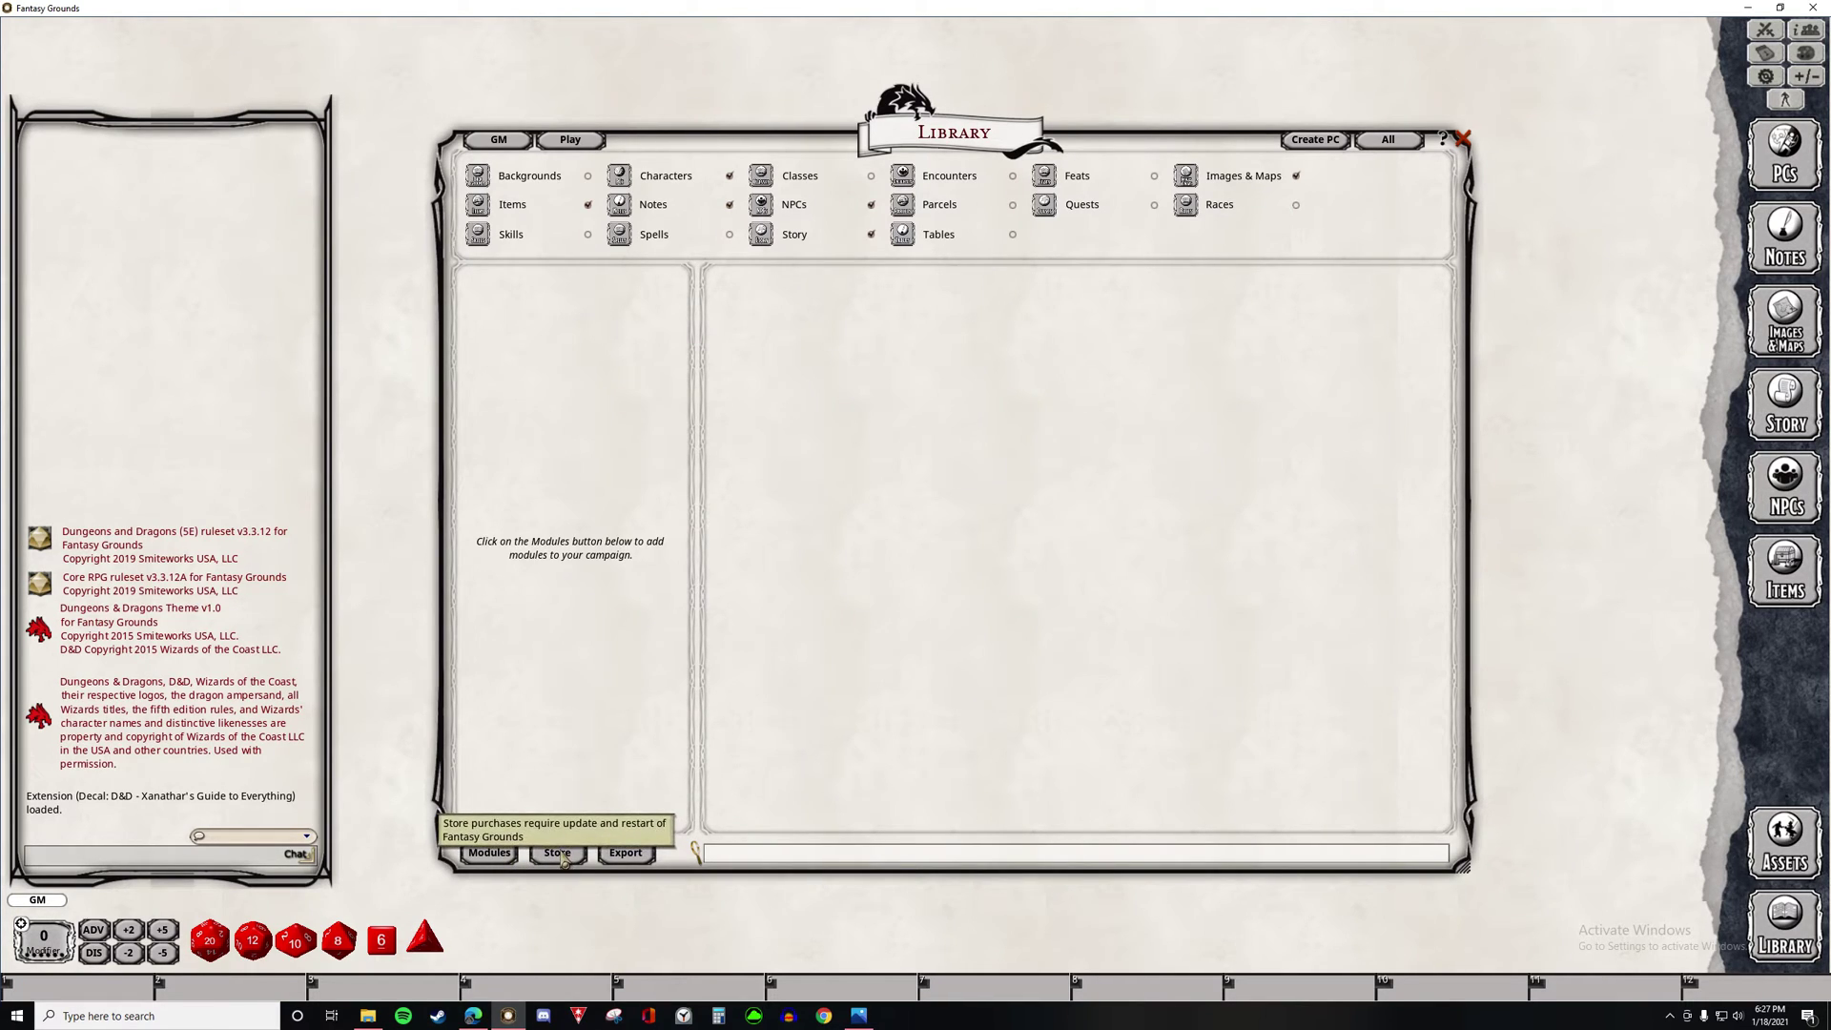
- Restore the GM sidebar preset in the Library and open the Data Module Activation window
left_click(489, 853)
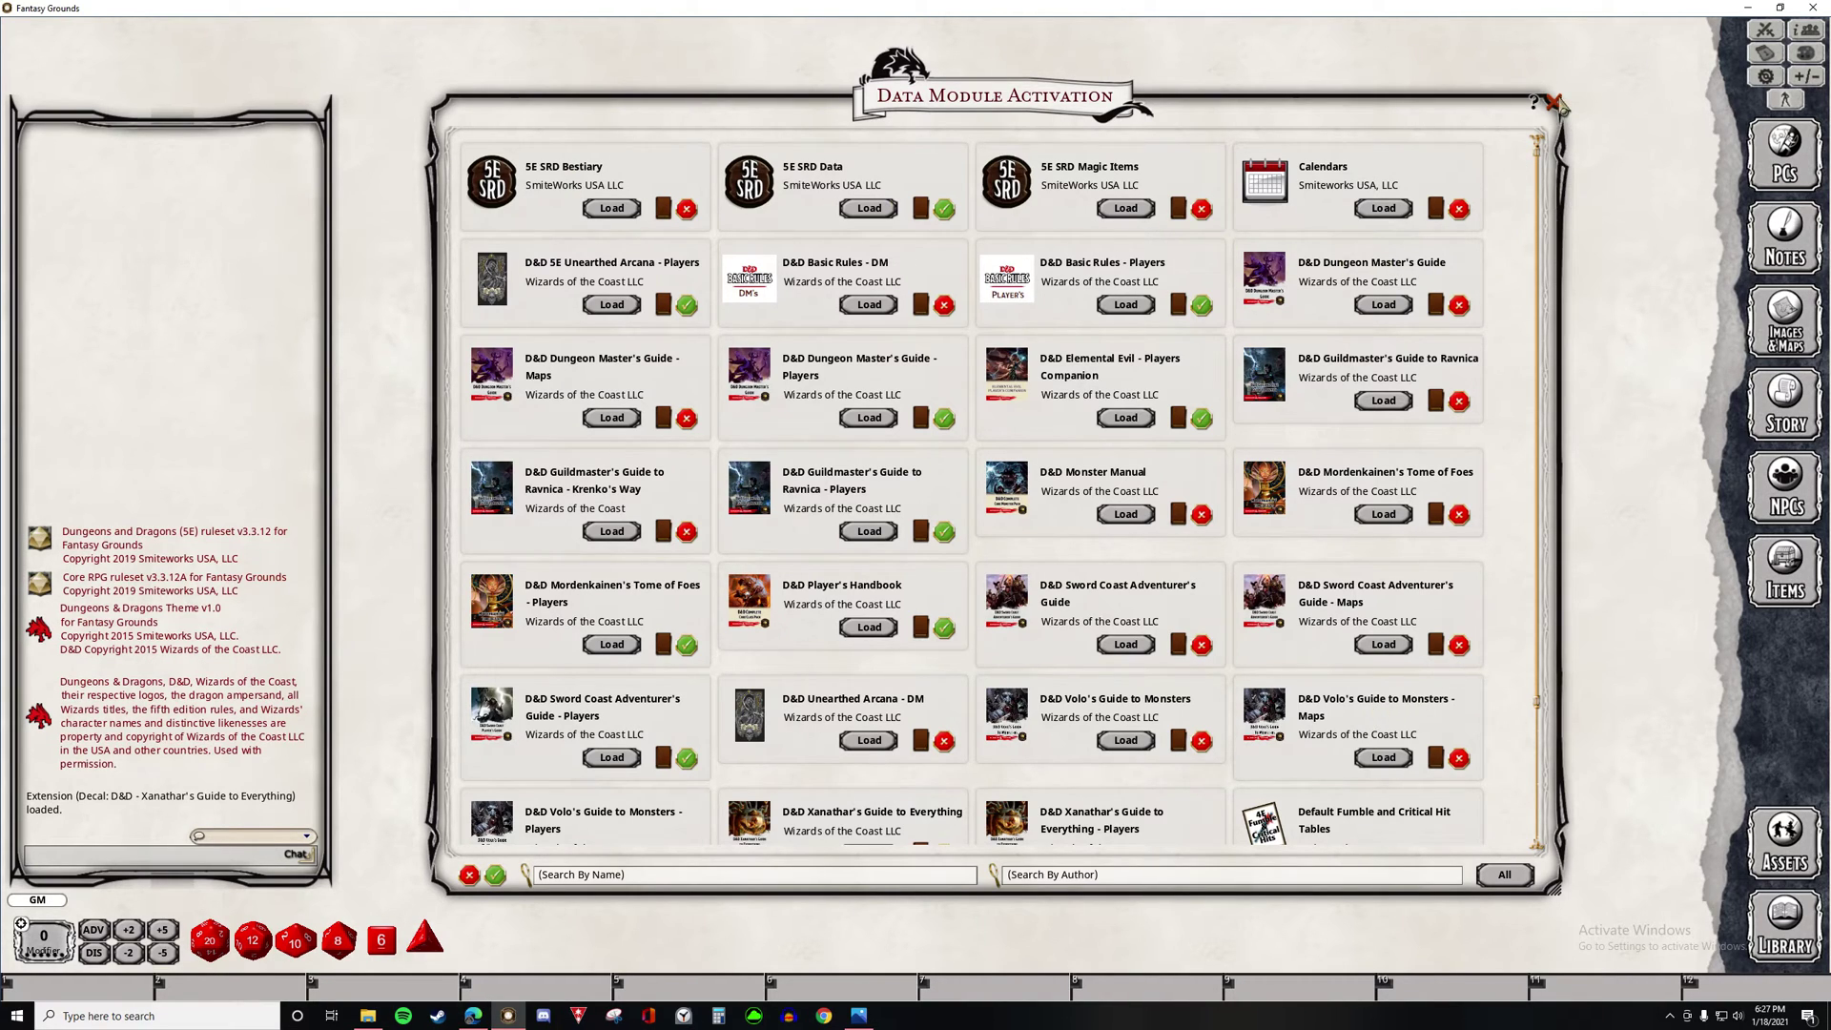
left_click(1556, 102)
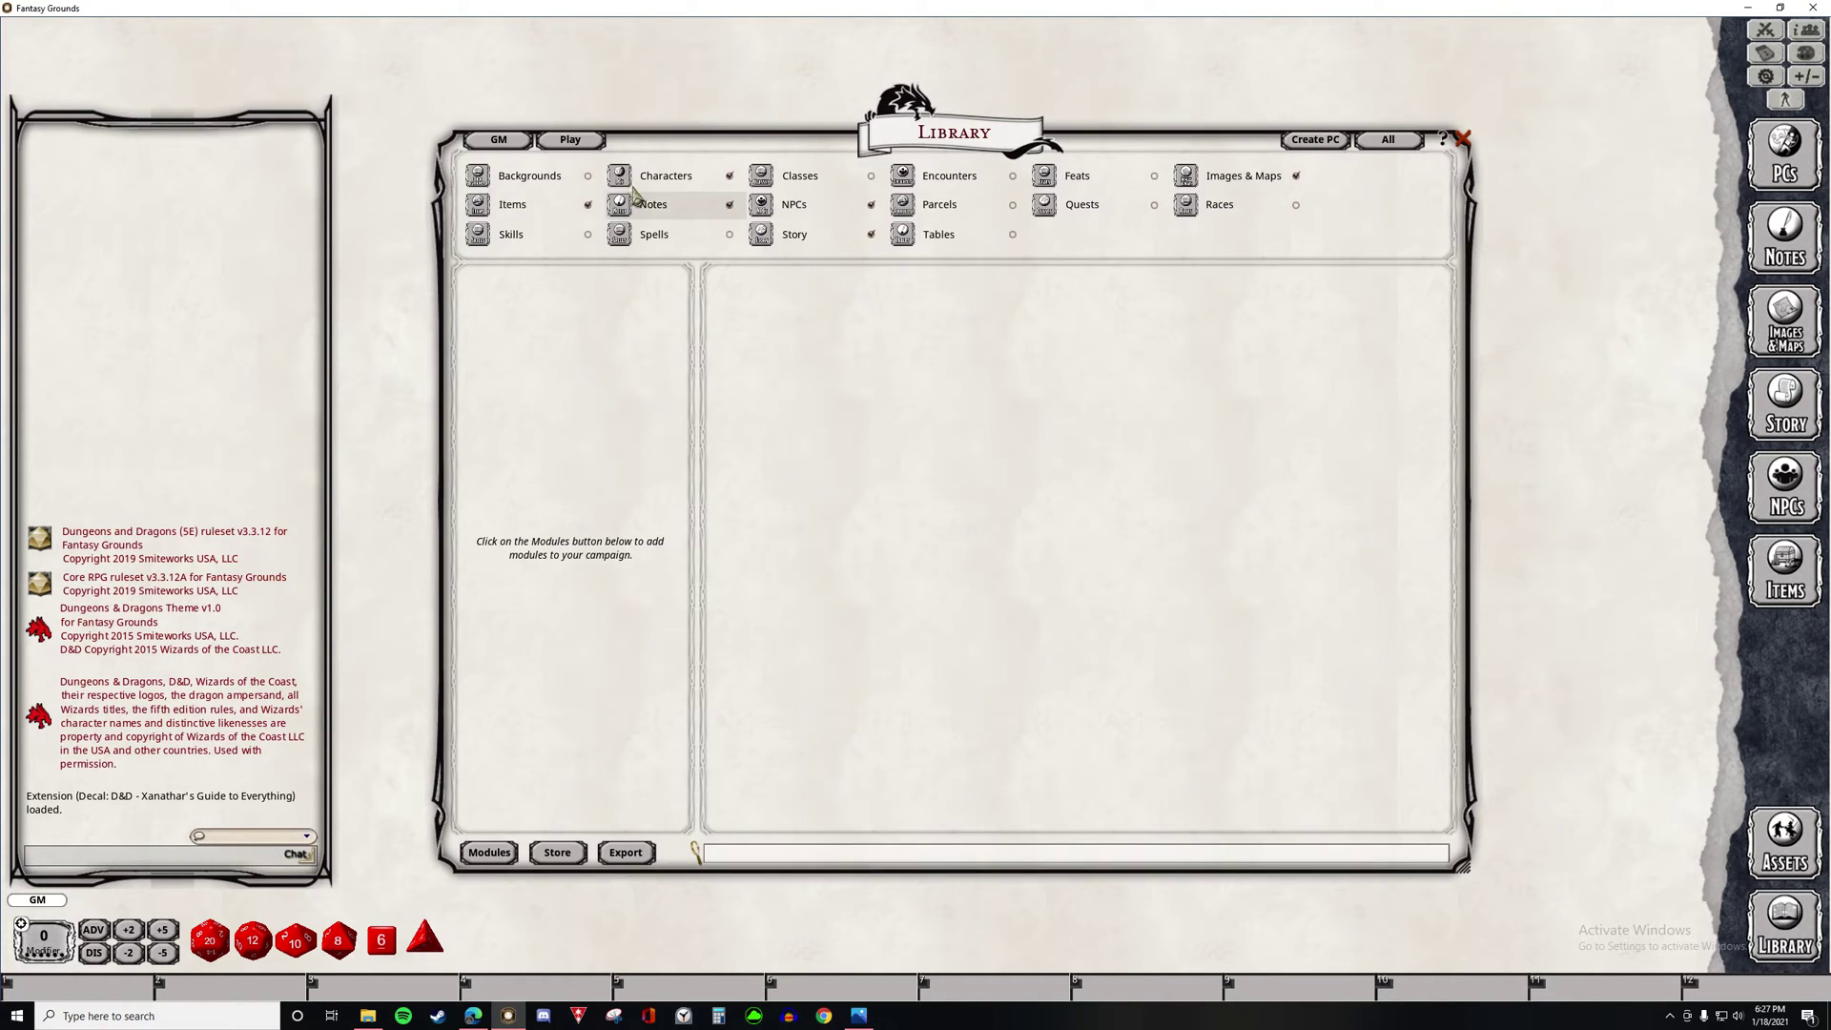
left_click(503, 848)
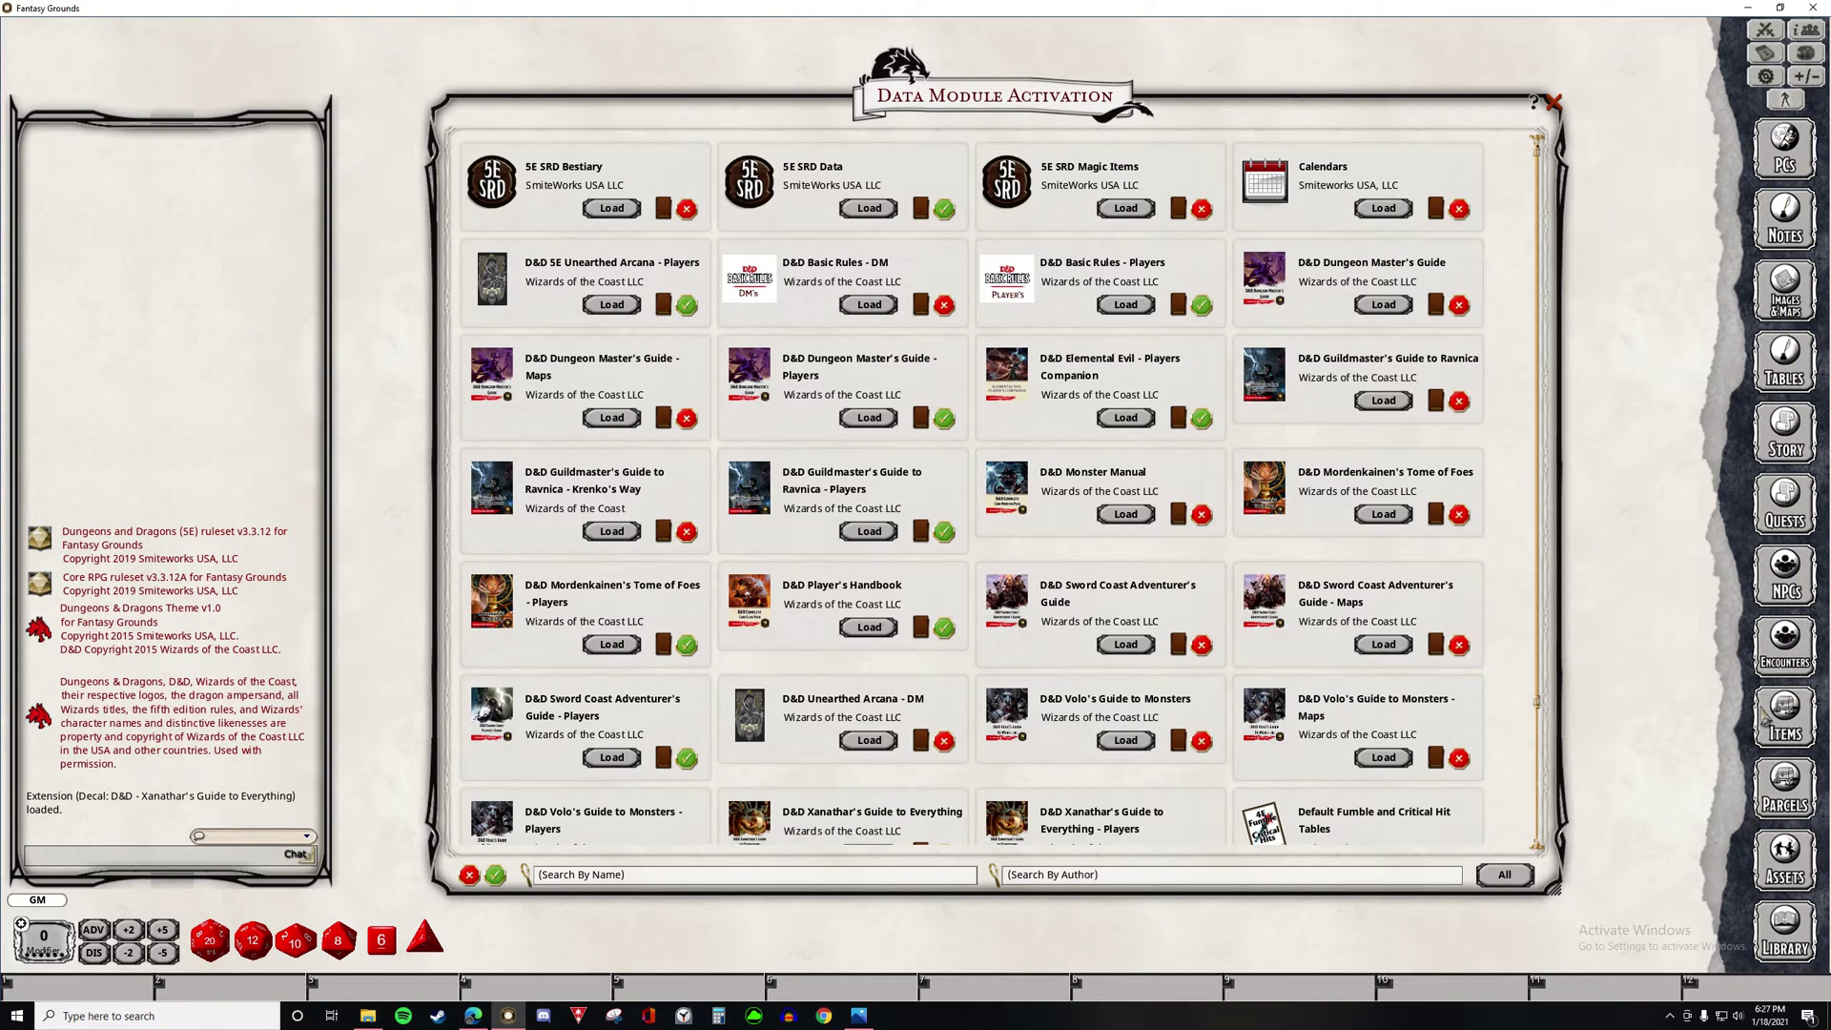
- Open the NPCs and Items lists and resize them and the Data Module Activation window so all three sit side by side
left_click(1782, 577)
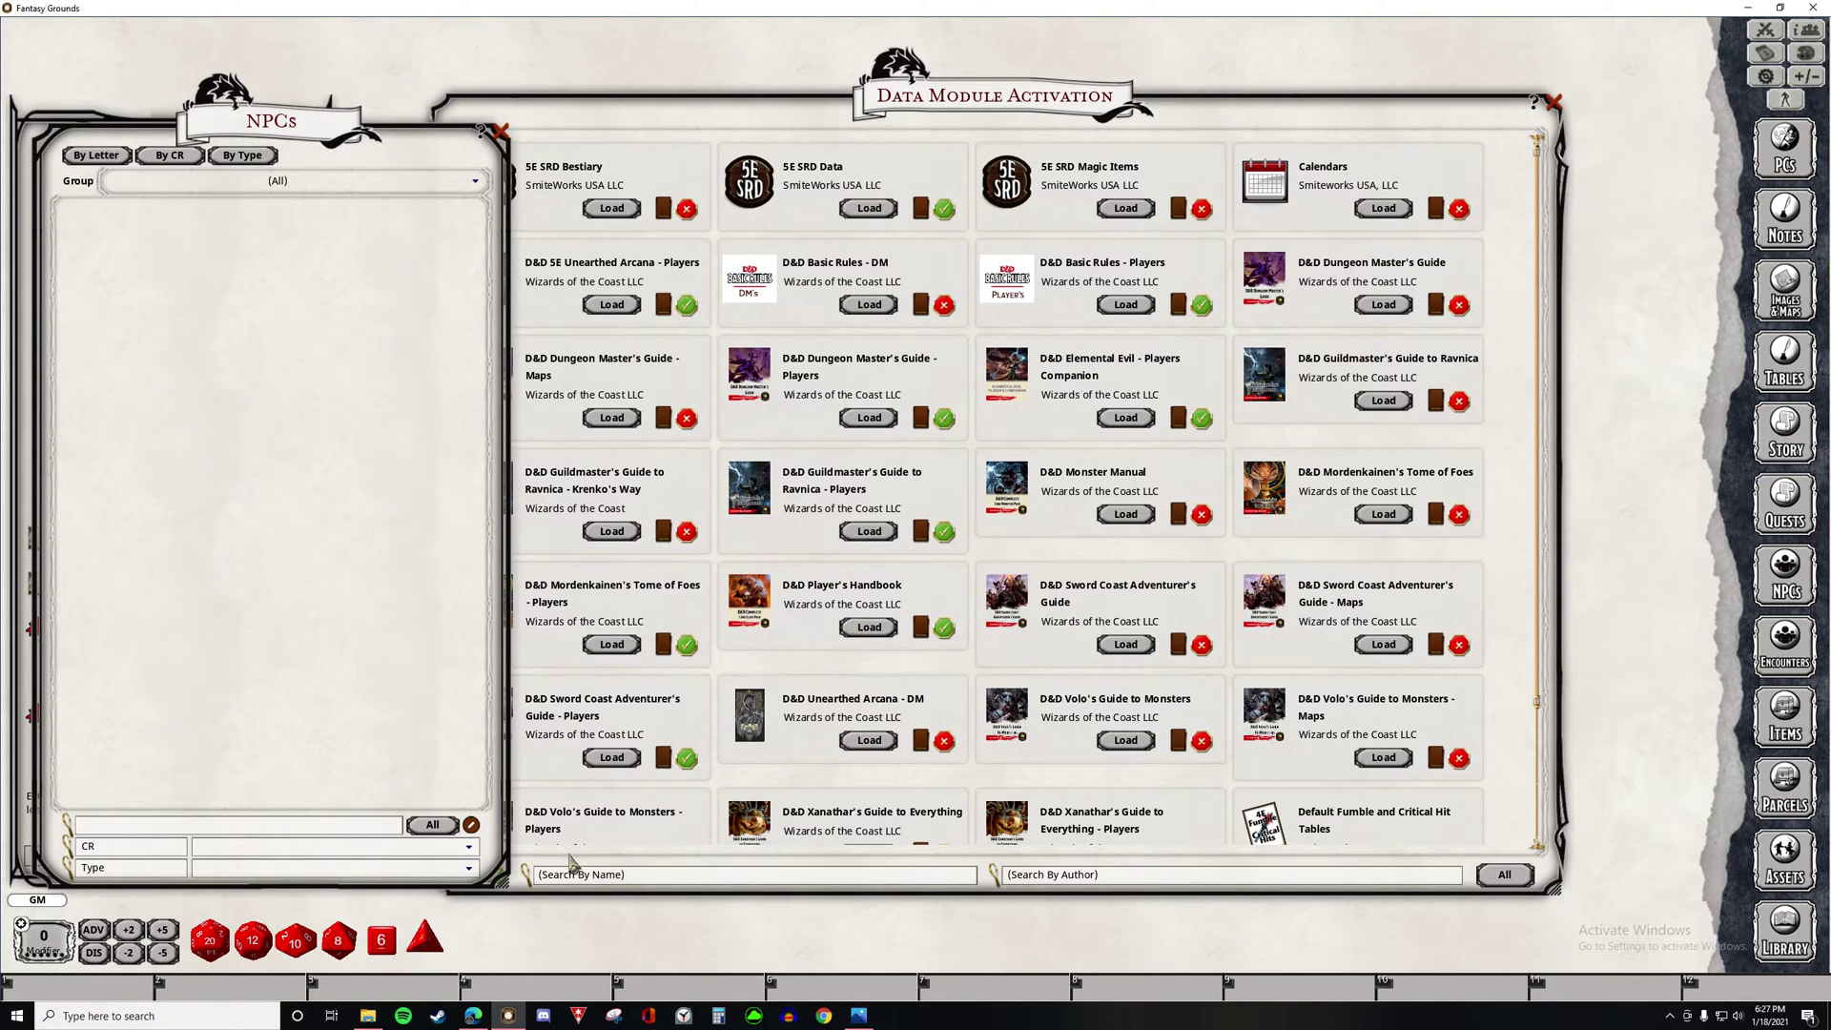
left_click_drag(505, 889, 426, 897)
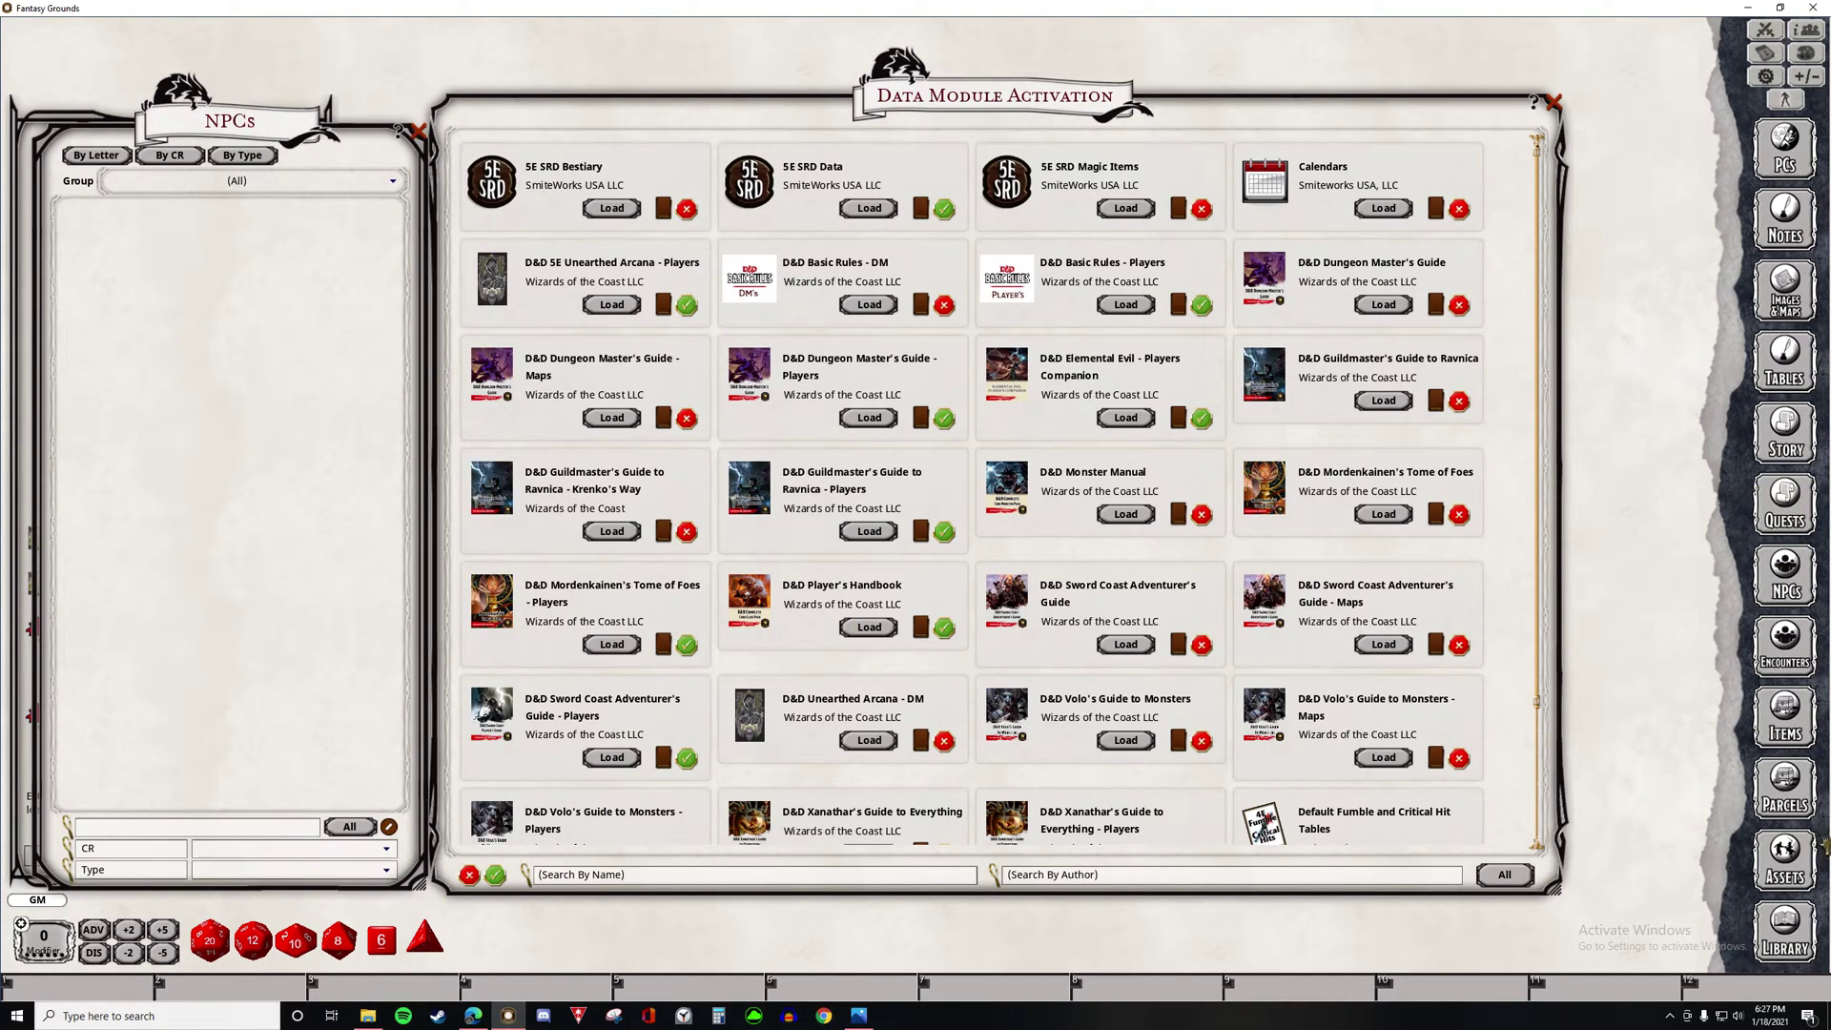
left_click(1785, 726)
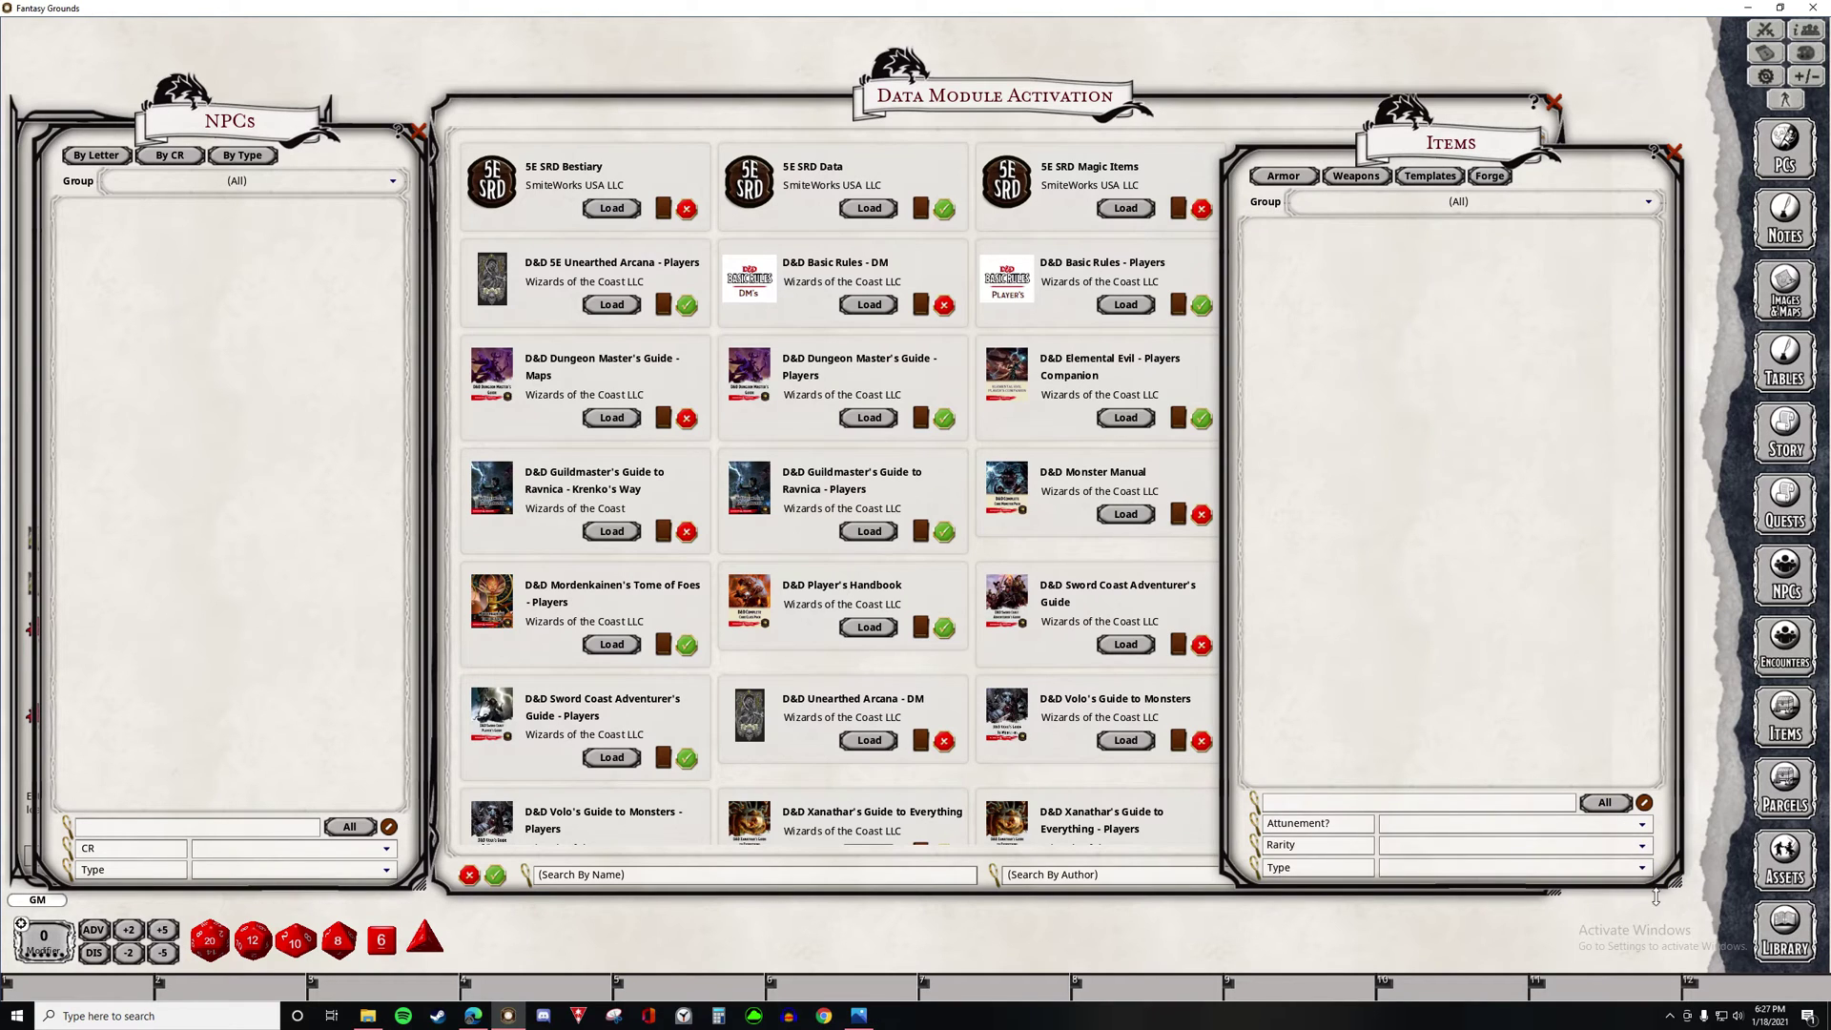
left_click_drag(1656, 897, 1570, 918)
left_click_drag(1462, 146, 1622, 120)
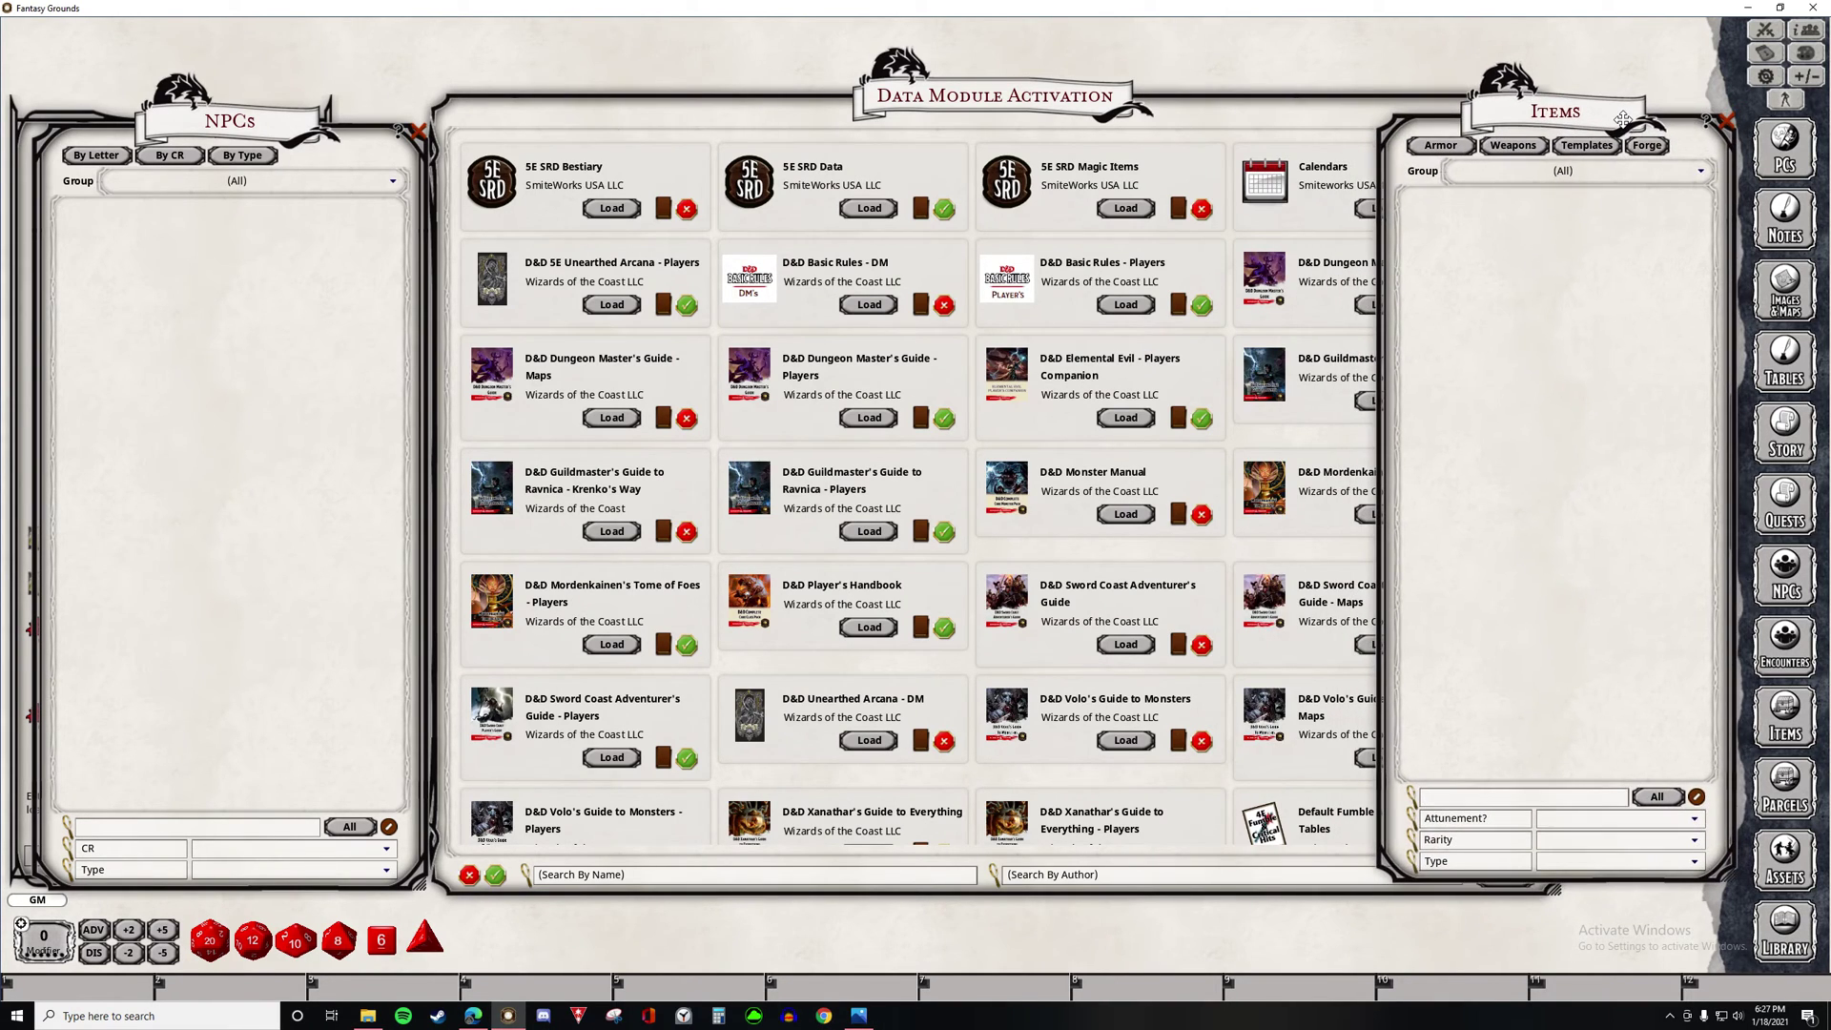
left_click(1120, 108)
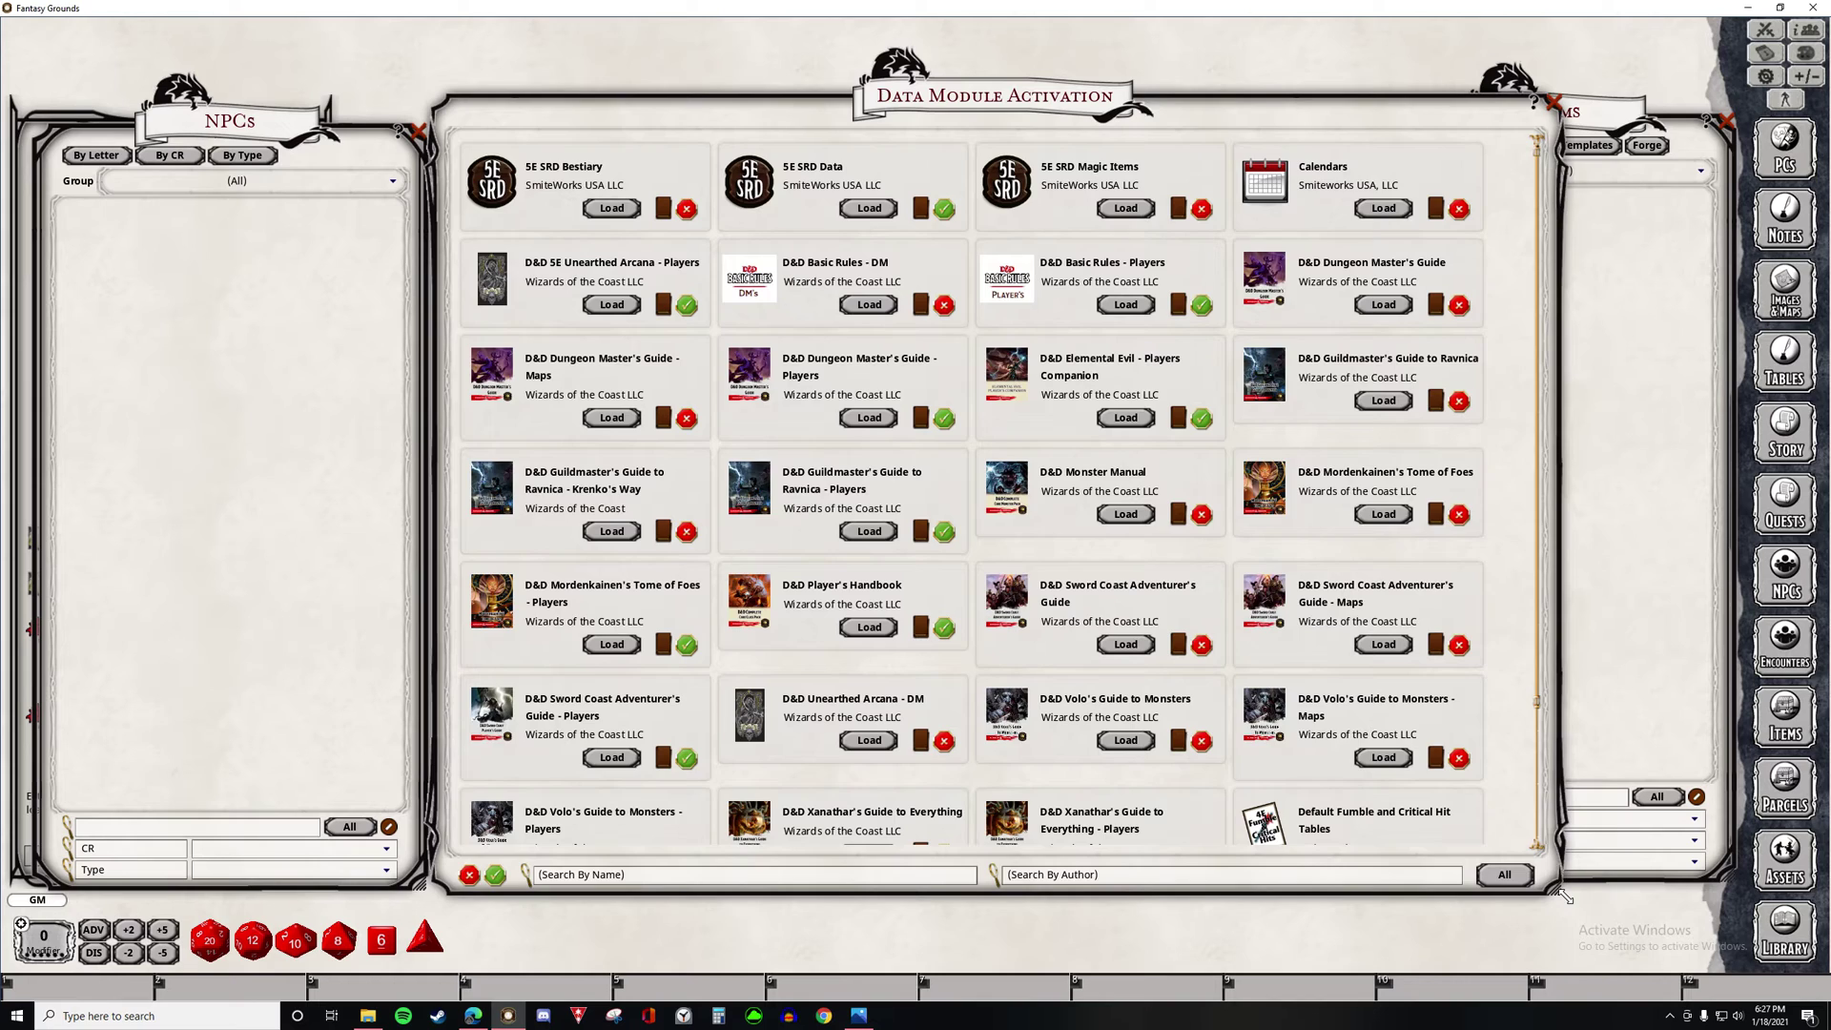
left_click_drag(1556, 892, 1358, 930)
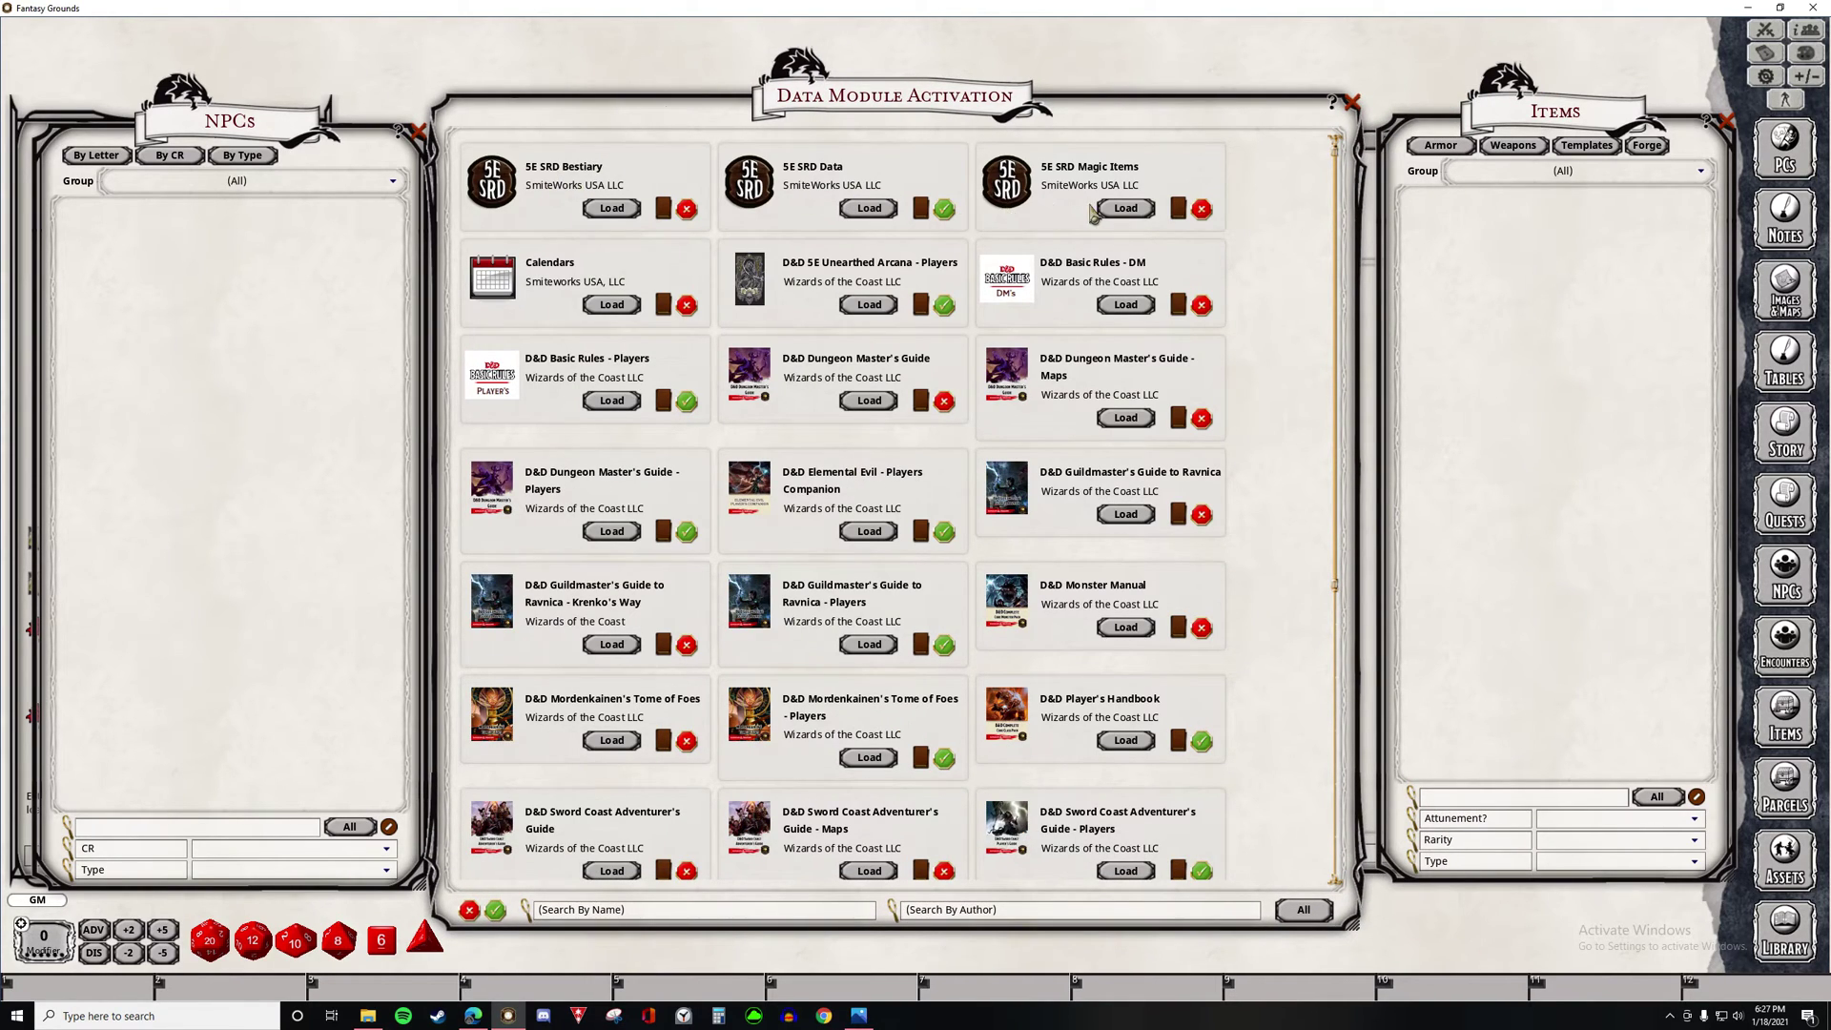
- Load the 5E SRD Bestiary, 5E SRD Data and 5E SRD Magic Items modules
left_click(620, 213)
left_click(870, 210)
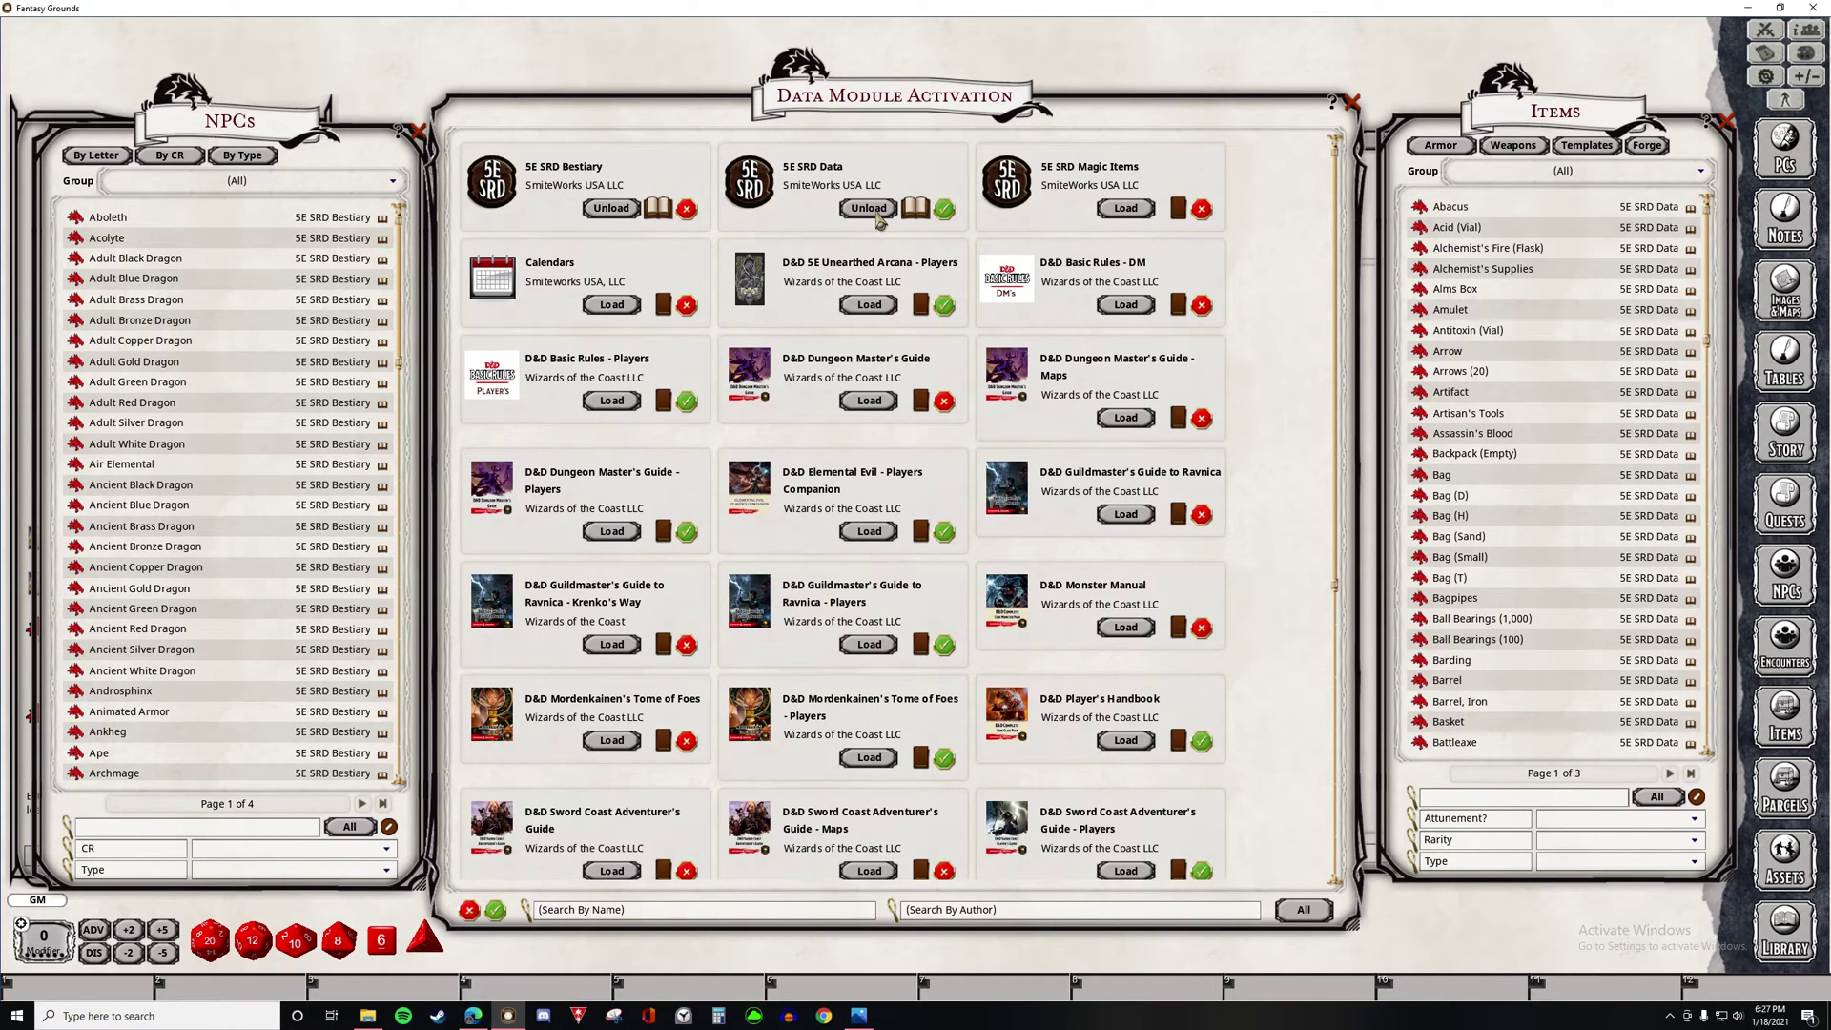
left_click(1145, 215)
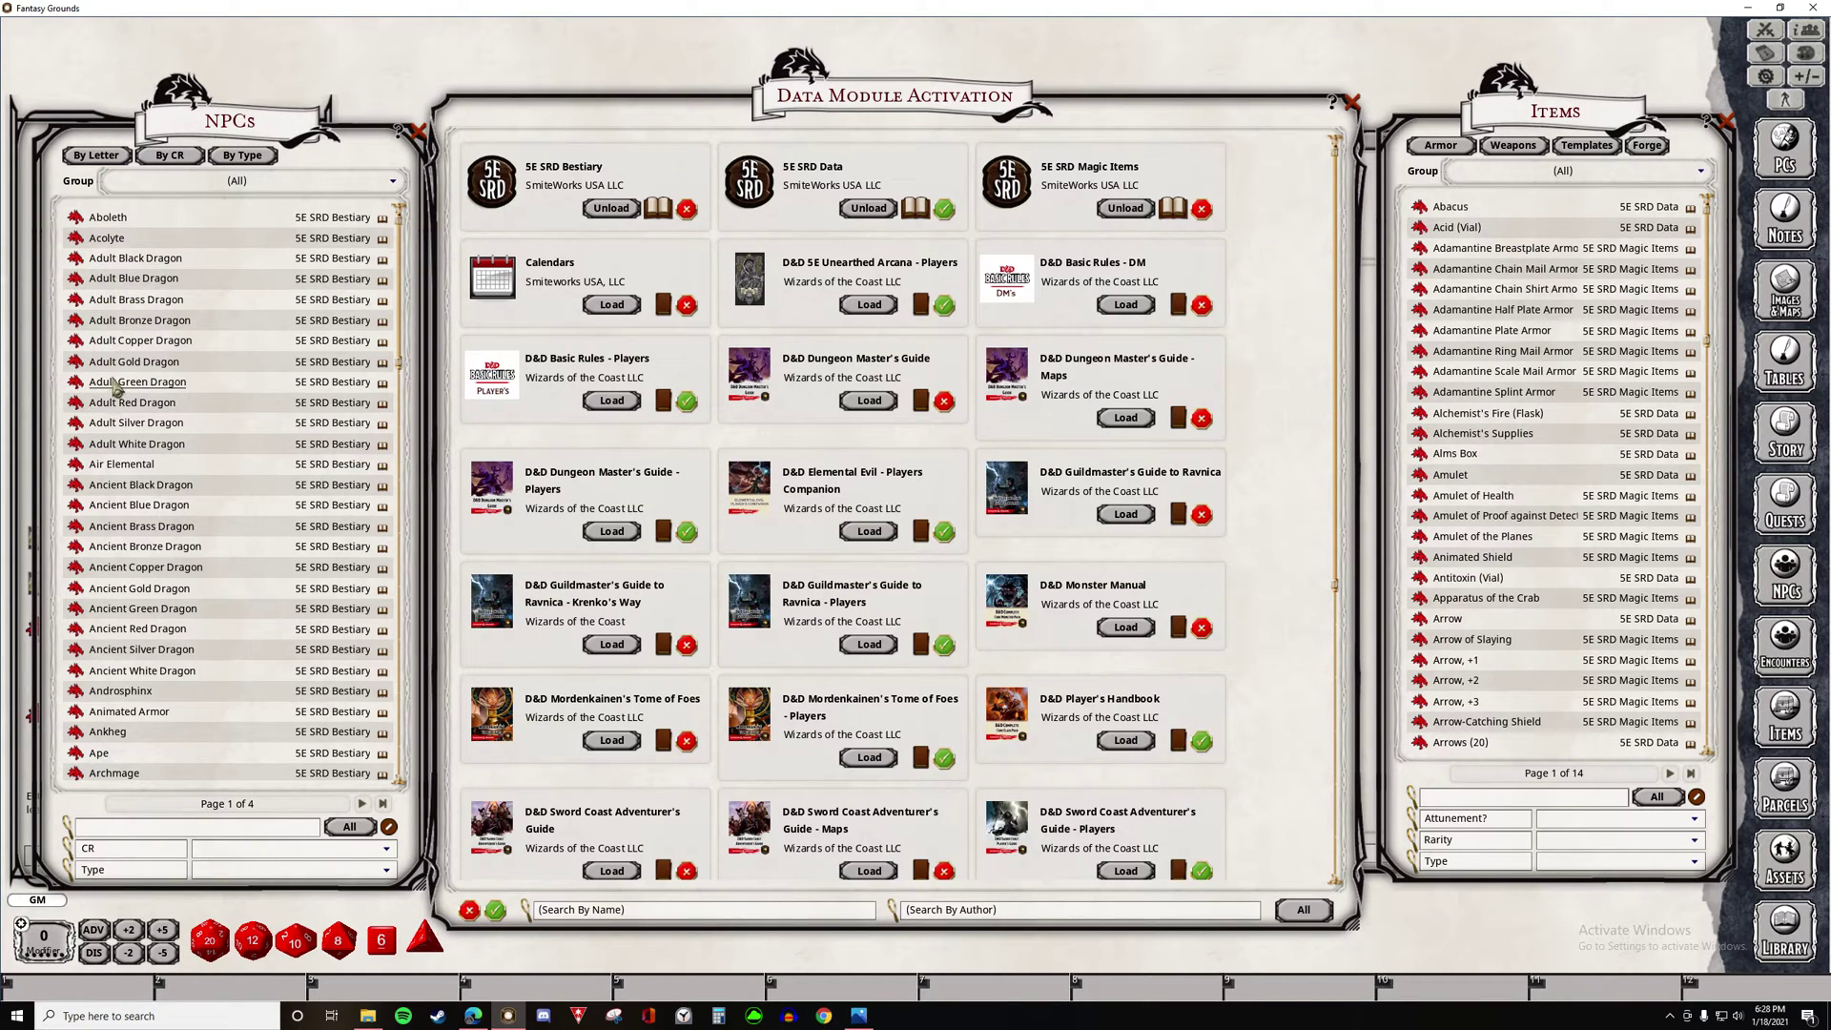
- View the Air Elemental's NPC record from the 5E SRD Bestiary in an enlarged window, and close it
left_click(121, 463)
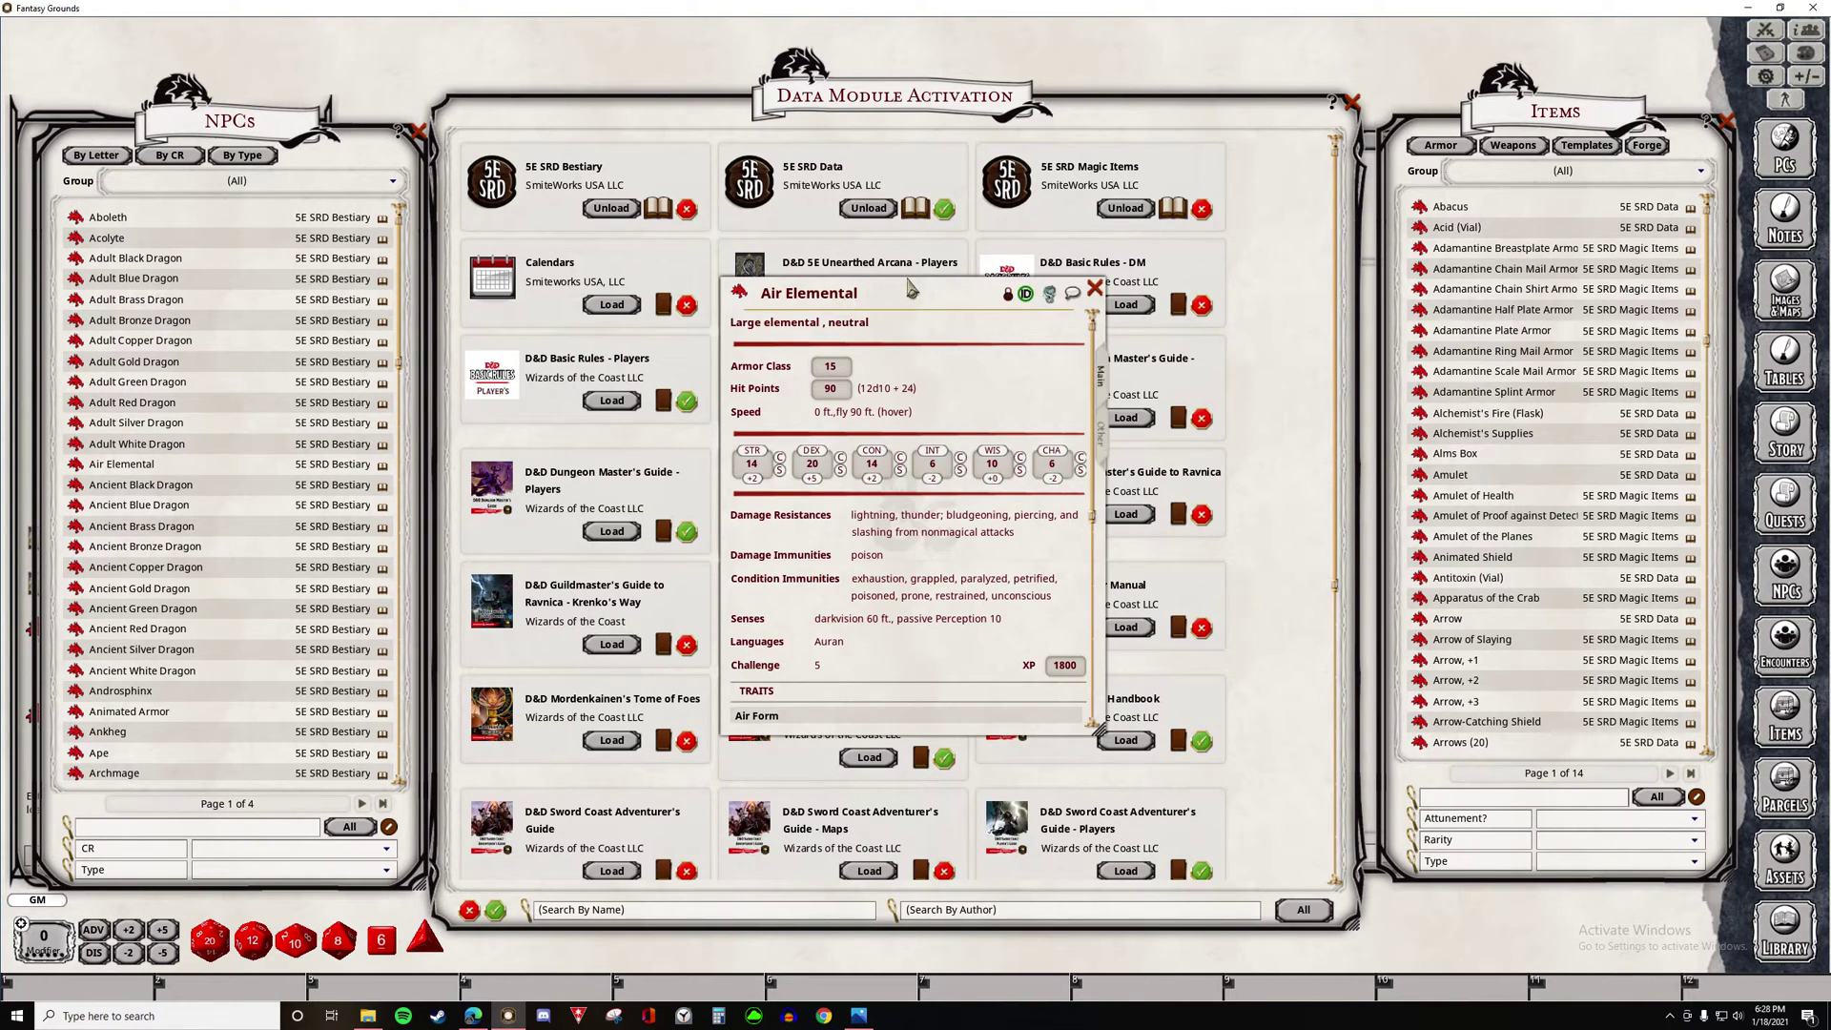
left_click_drag(911, 288, 833, 159)
left_click_drag(1031, 619, 1188, 888)
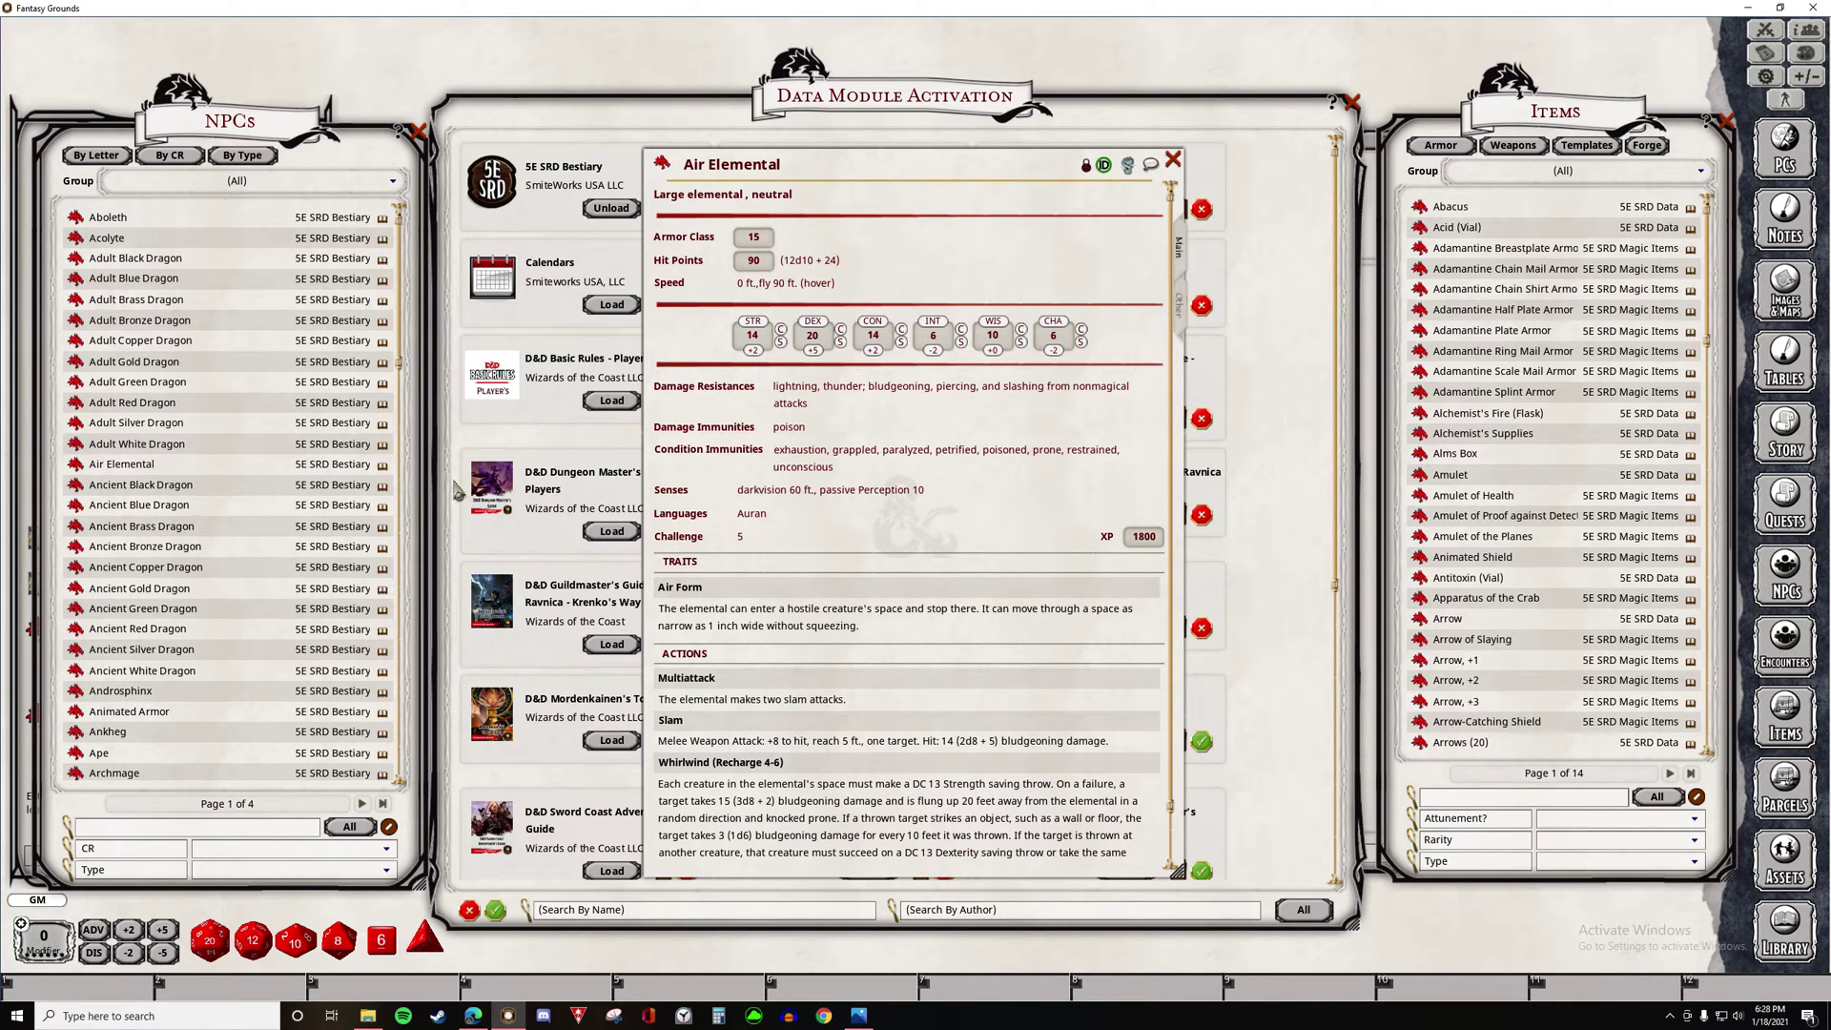
left_click(1174, 160)
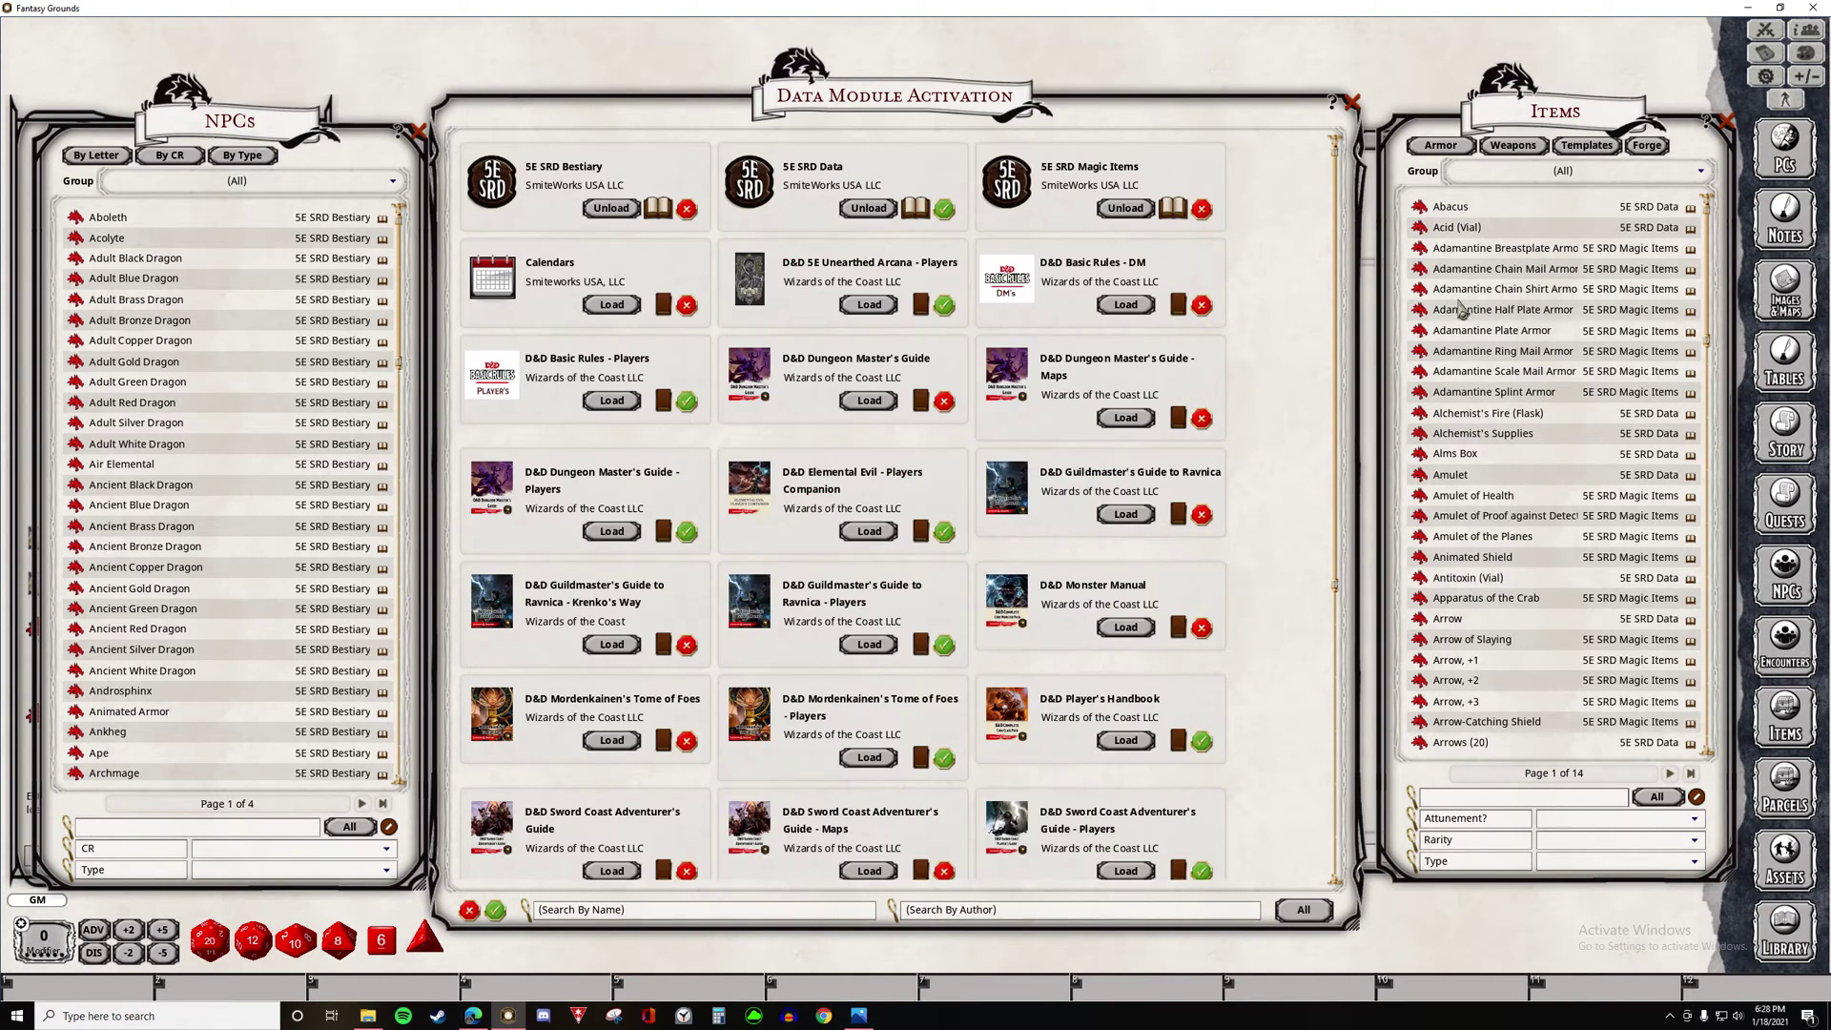
- Examine the Adamantine Half Plate Armor item record from 5E SRD Magic Items, and close it
left_click(1524, 310)
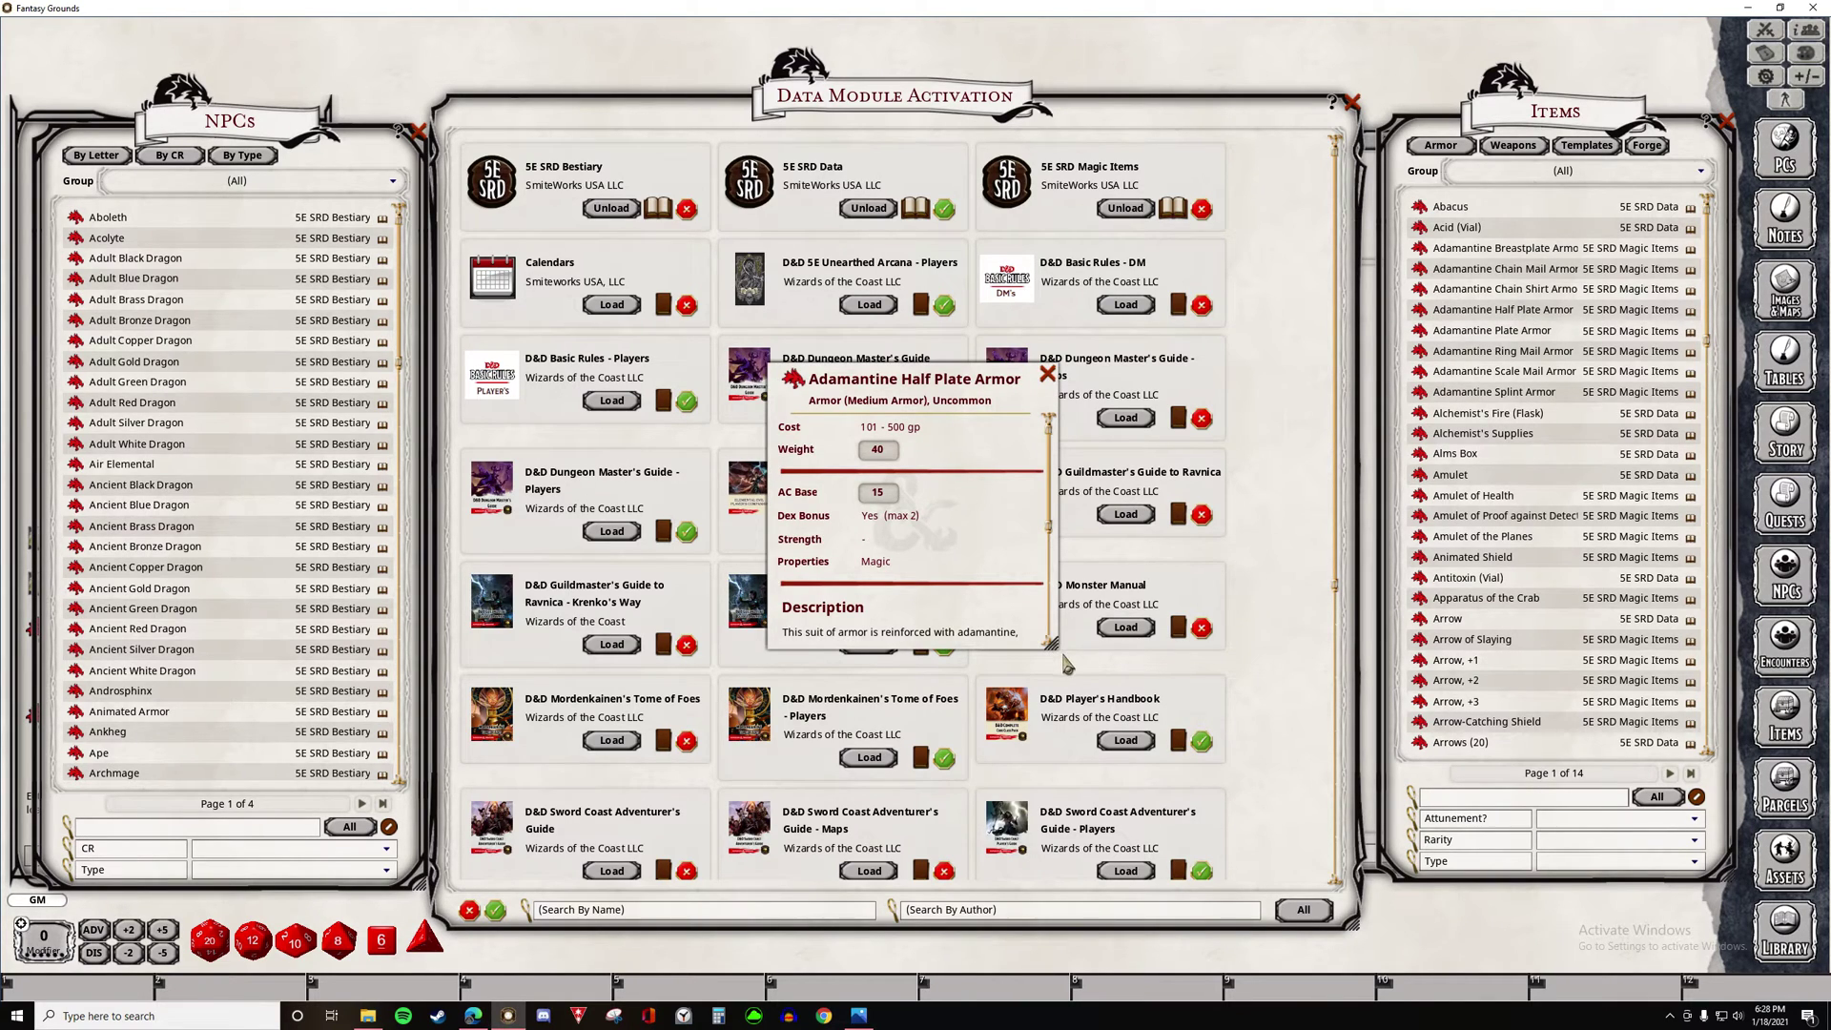
left_click_drag(1068, 689, 1065, 813)
left_click(1047, 374)
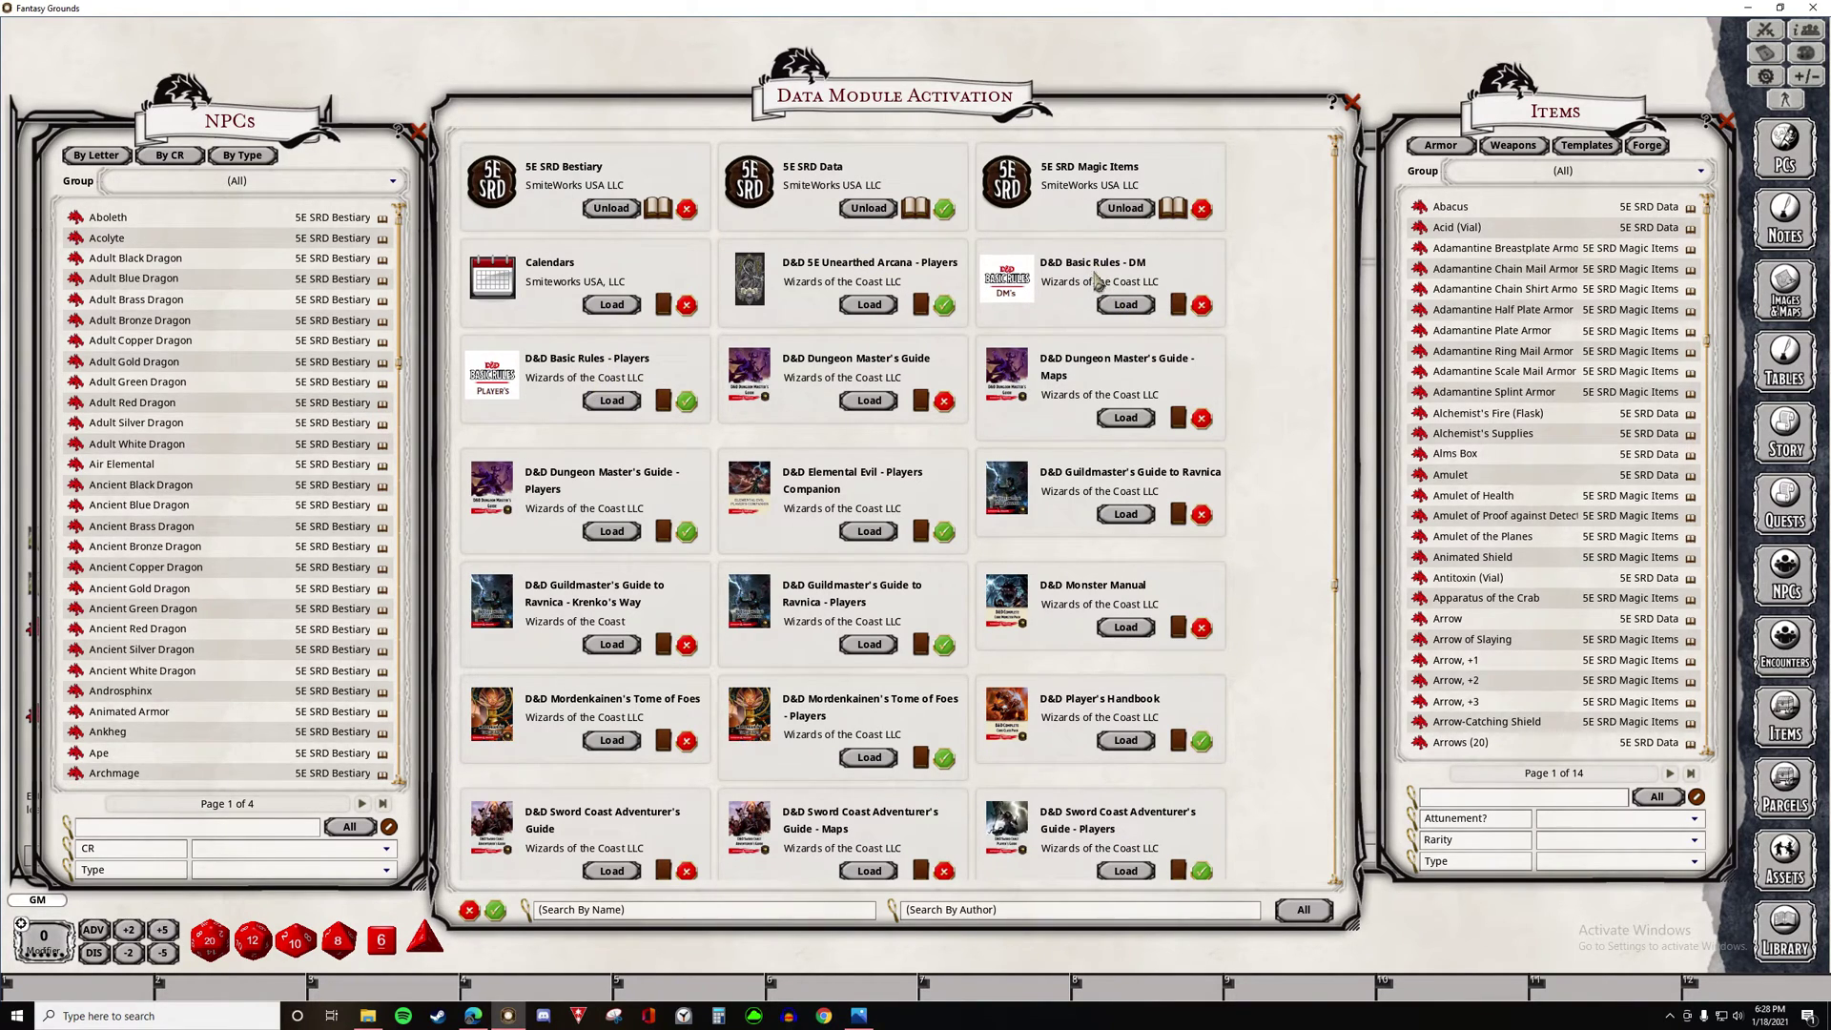
- Load and unload the D&D Basic Rules - DM module, and try out the player load permission of the 5E SRD Bestiary
left_click(1128, 305)
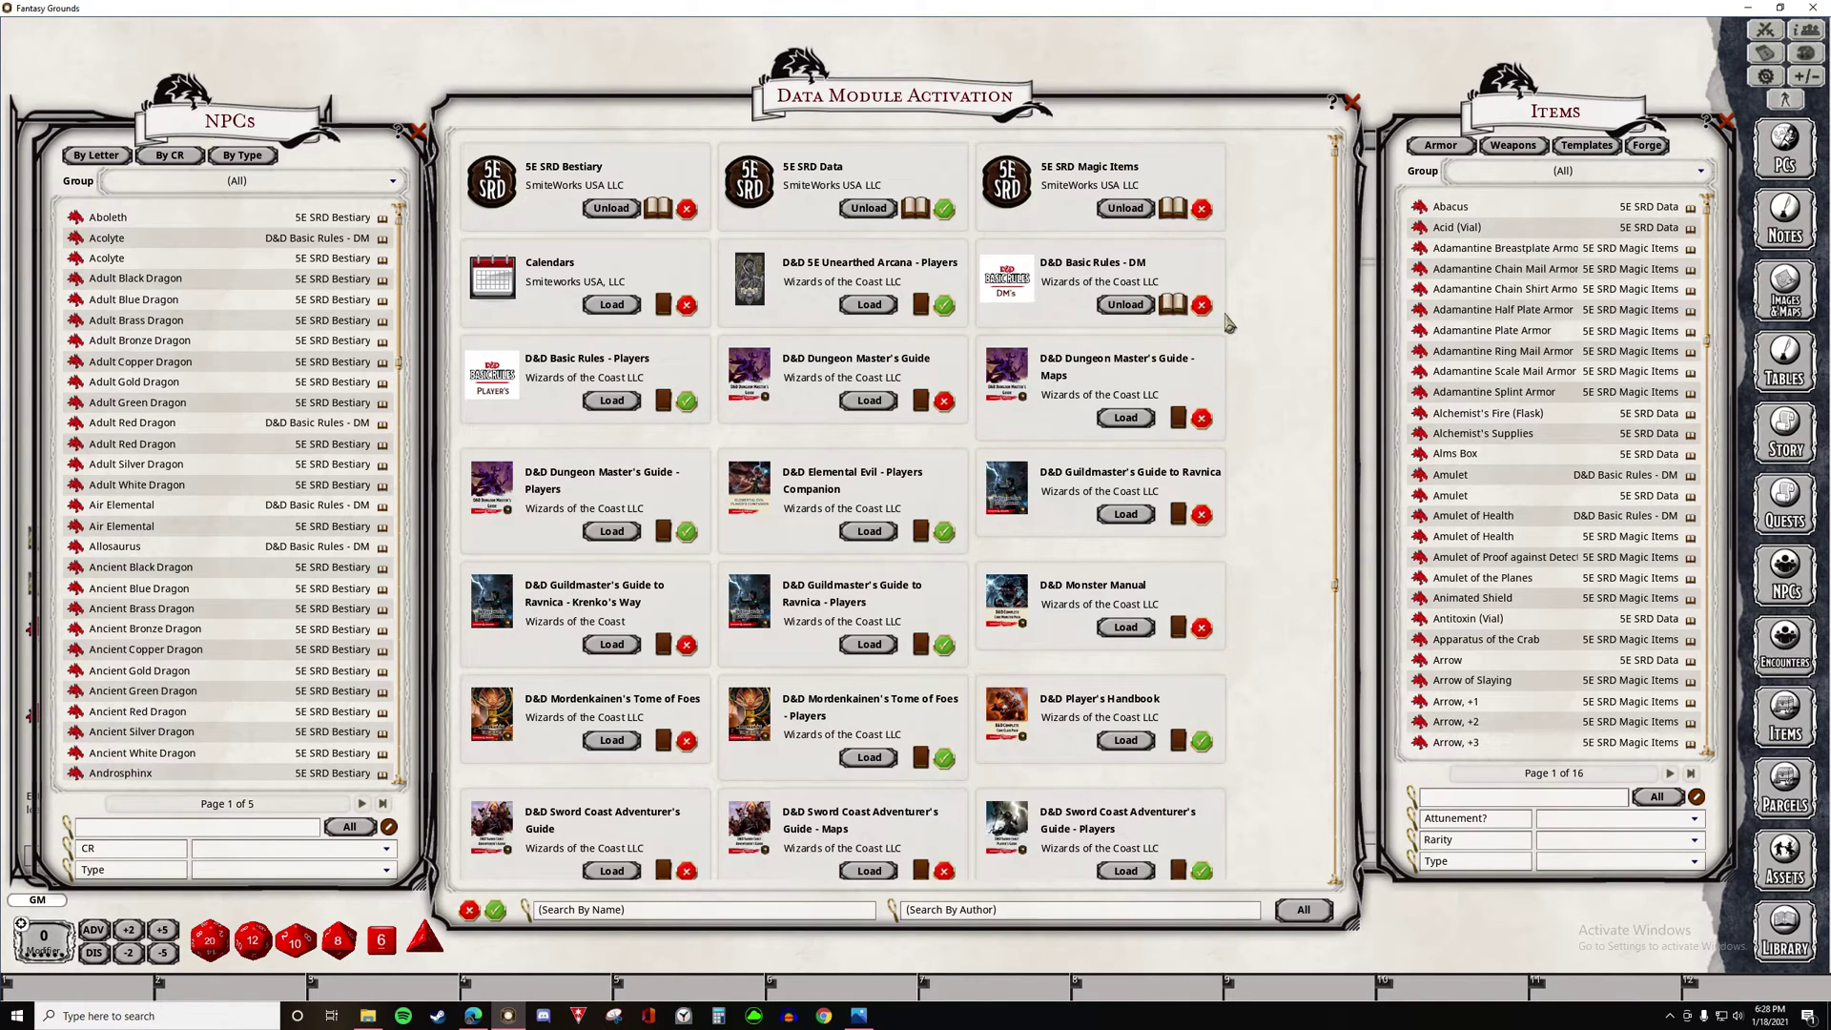
left_click(1126, 306)
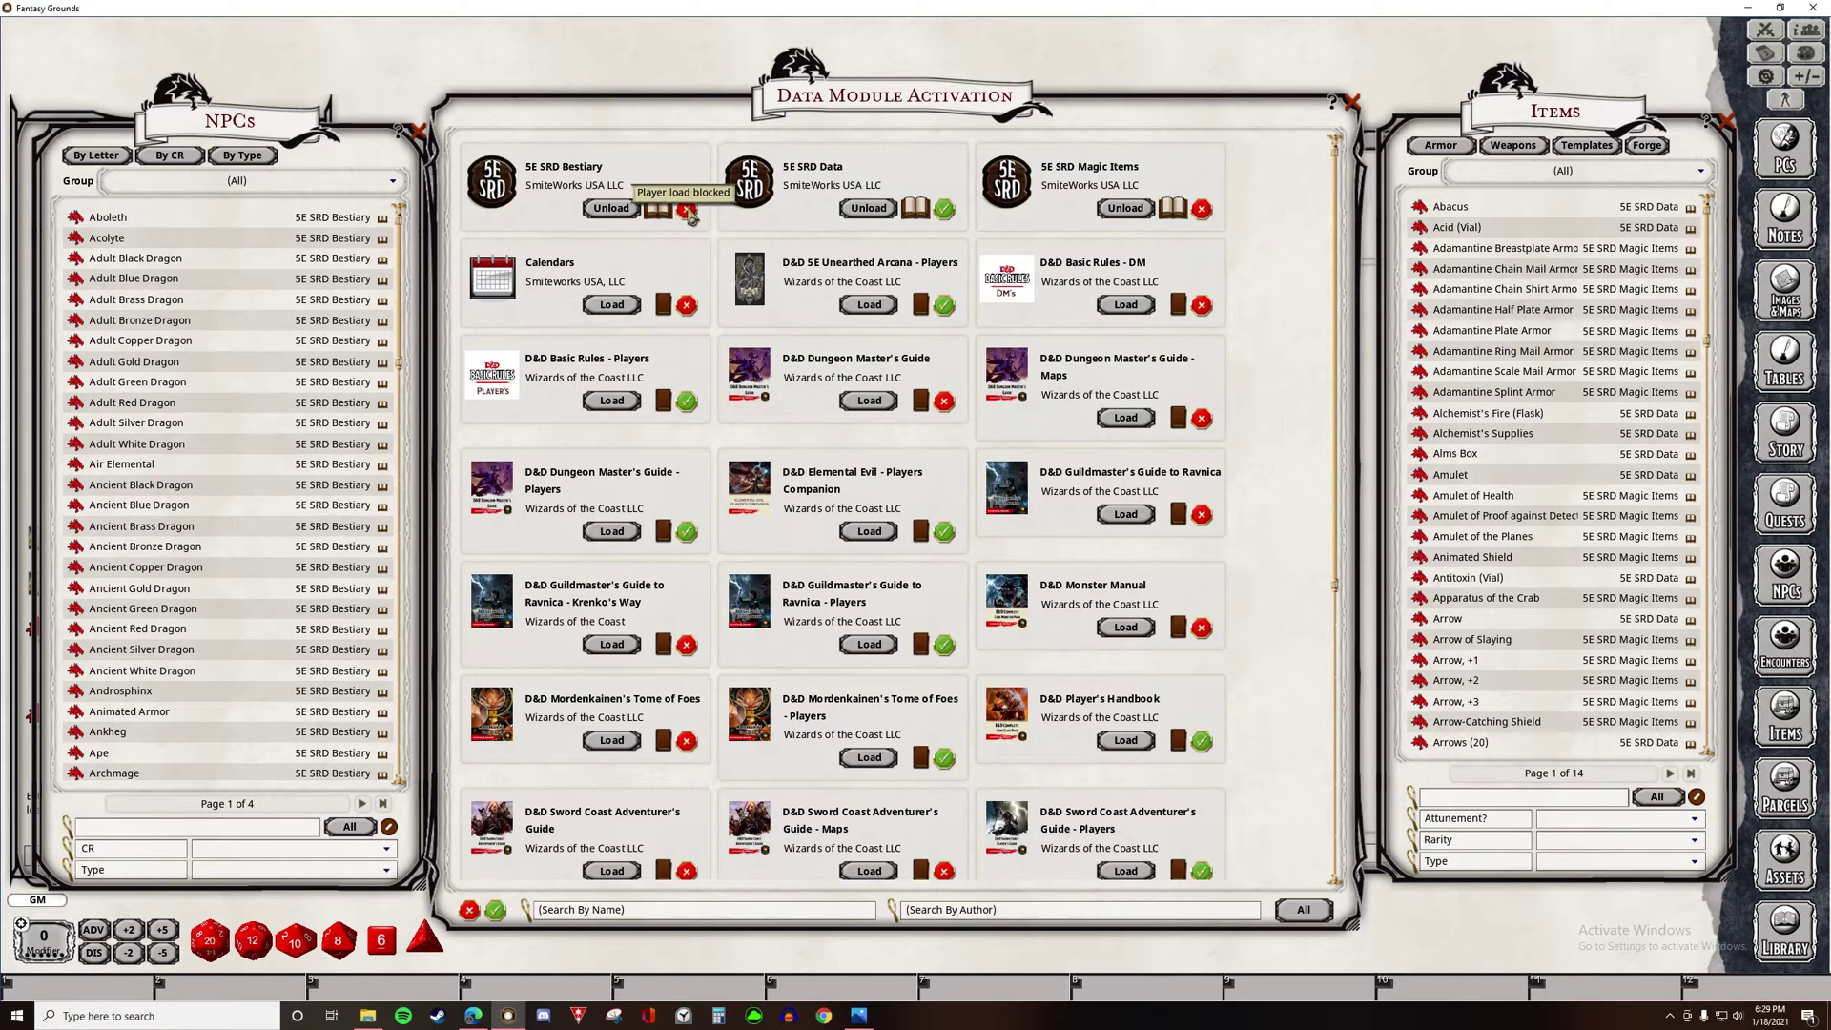
left_click(688, 213)
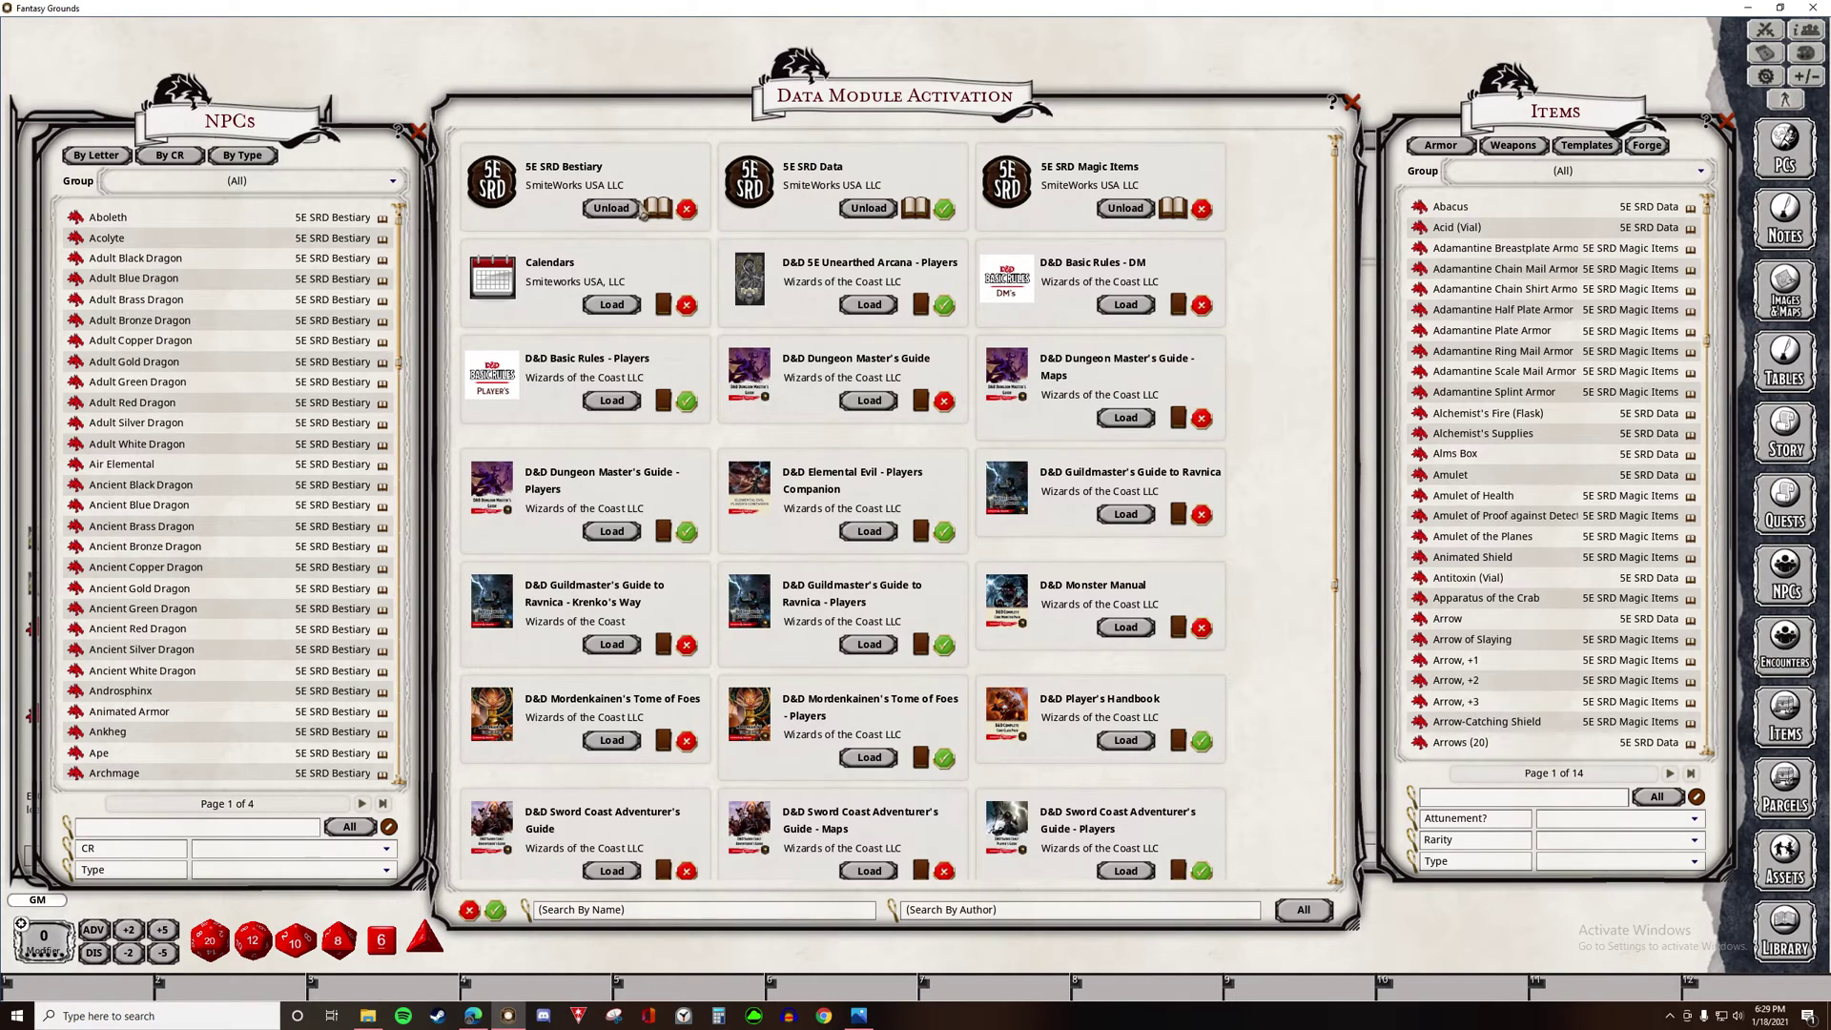
- Unload the 5E SRD Bestiary, 5E SRD Magic Items and 5E SRD Data modules
left_click(616, 210)
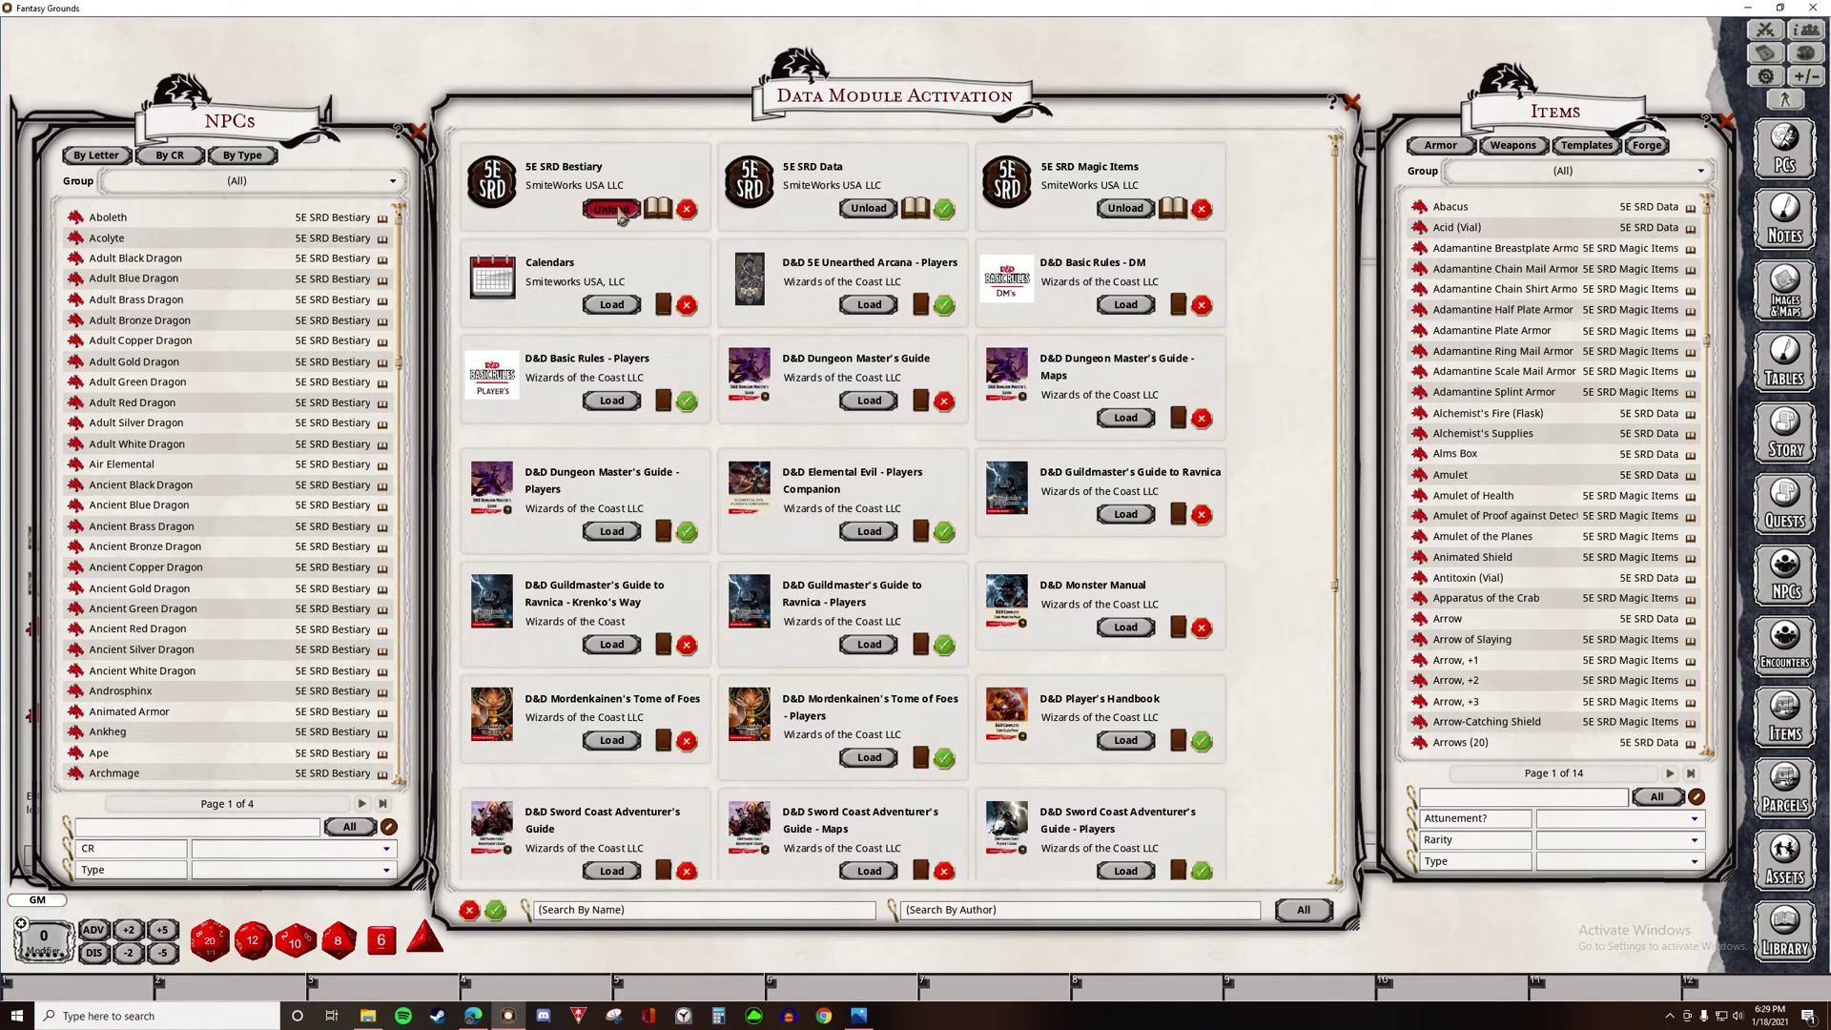
left_click(1140, 210)
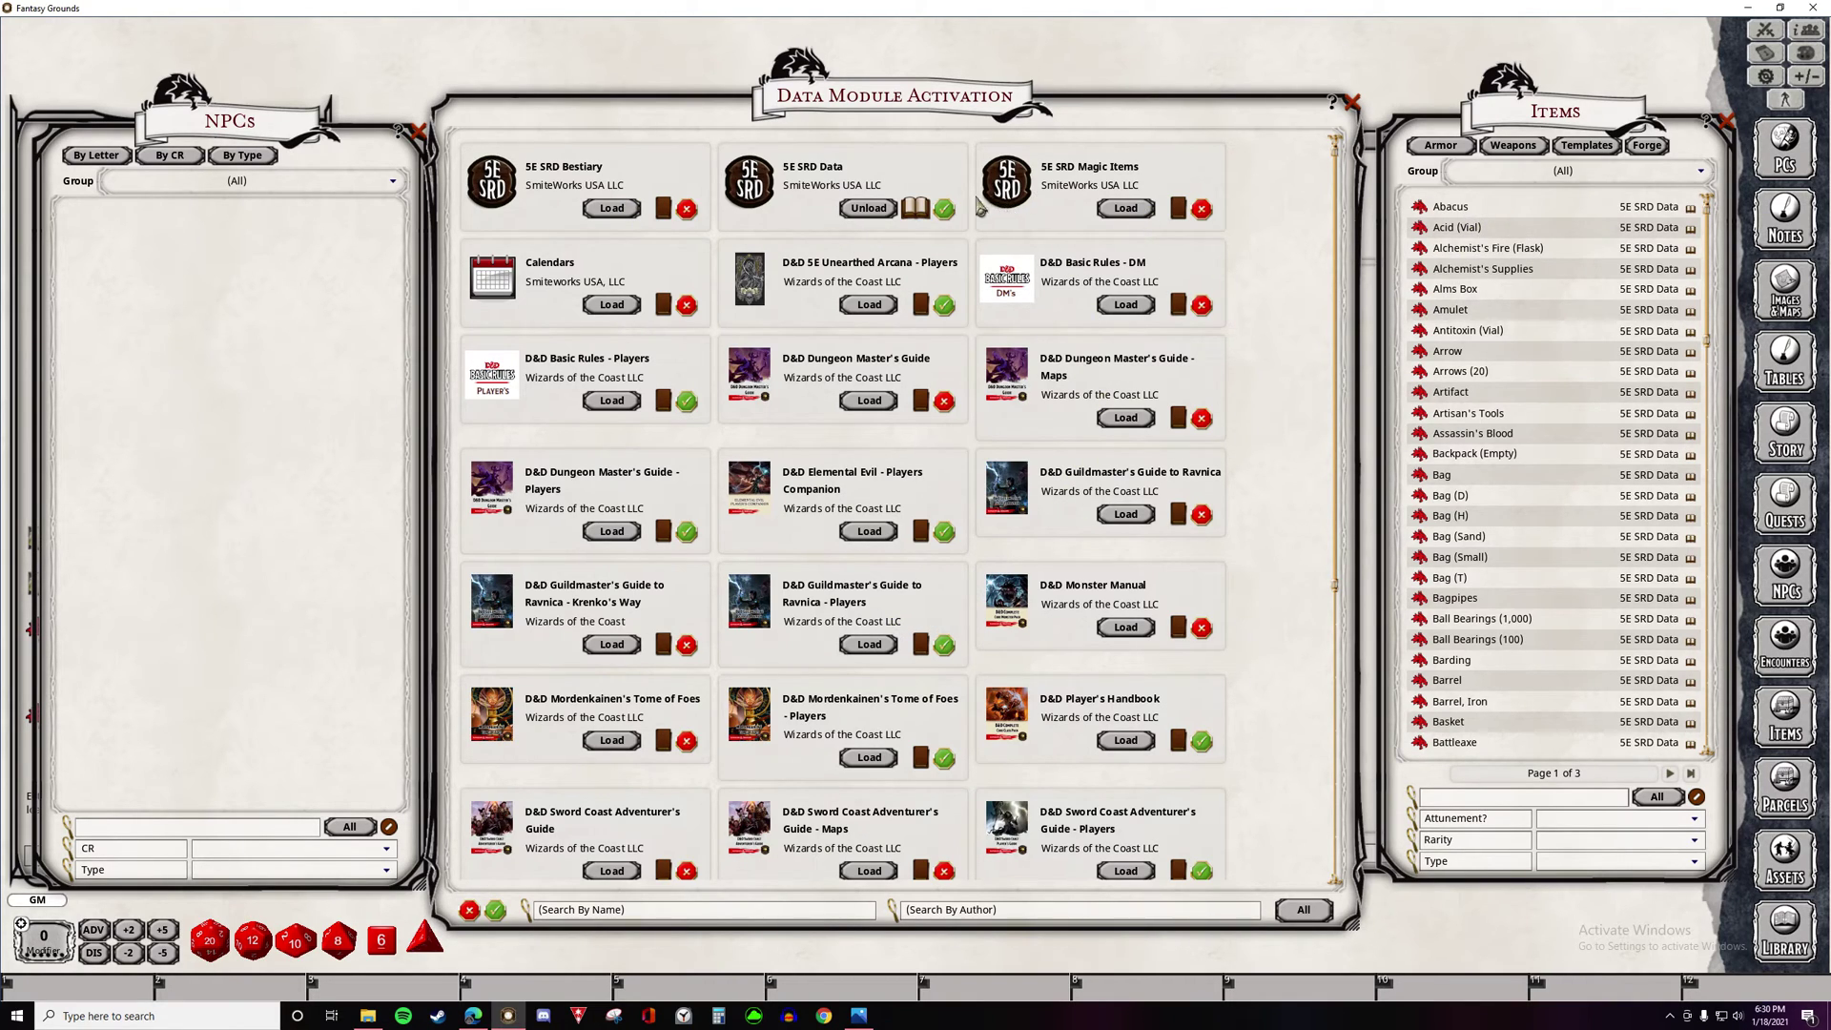
left_click(868, 209)
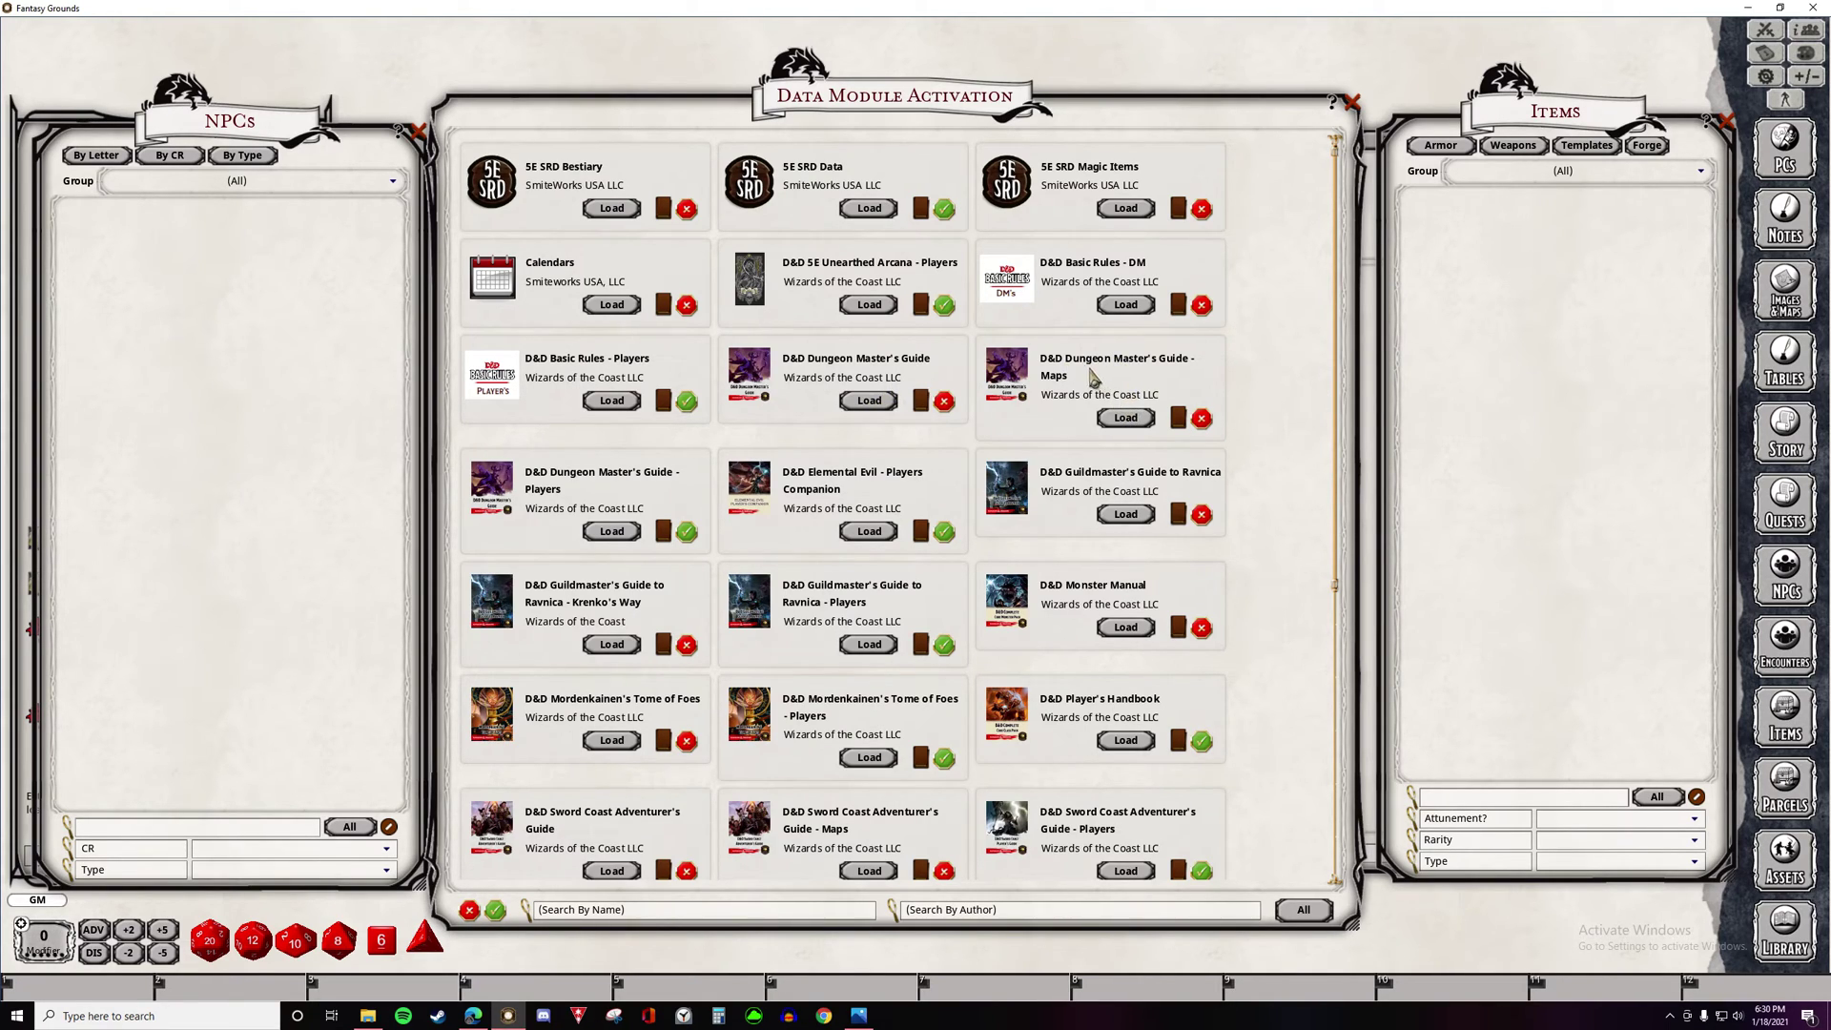
- Load the D&D Dungeon Master's Guide, D&D Monster Manual and D&D Xanathar's Guide to Everything modules
left_click(875, 405)
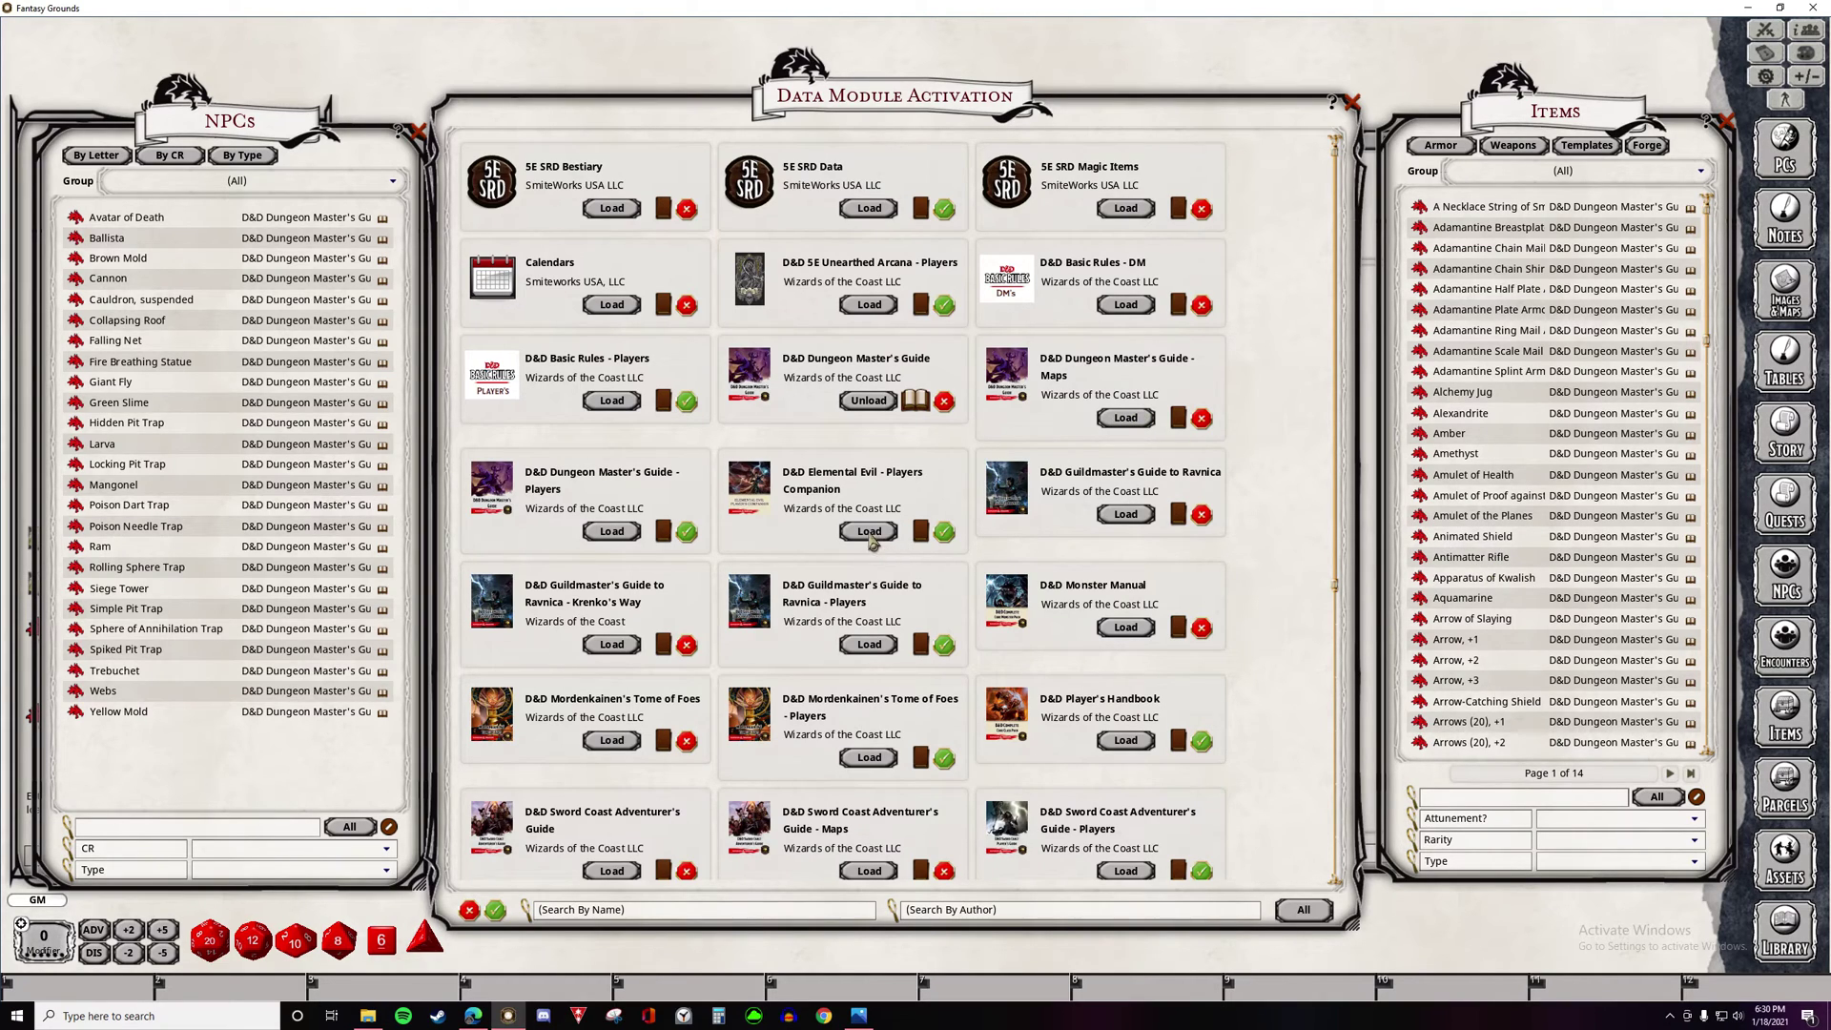
left_click(1128, 638)
scroll(1219, 578, "down", 5)
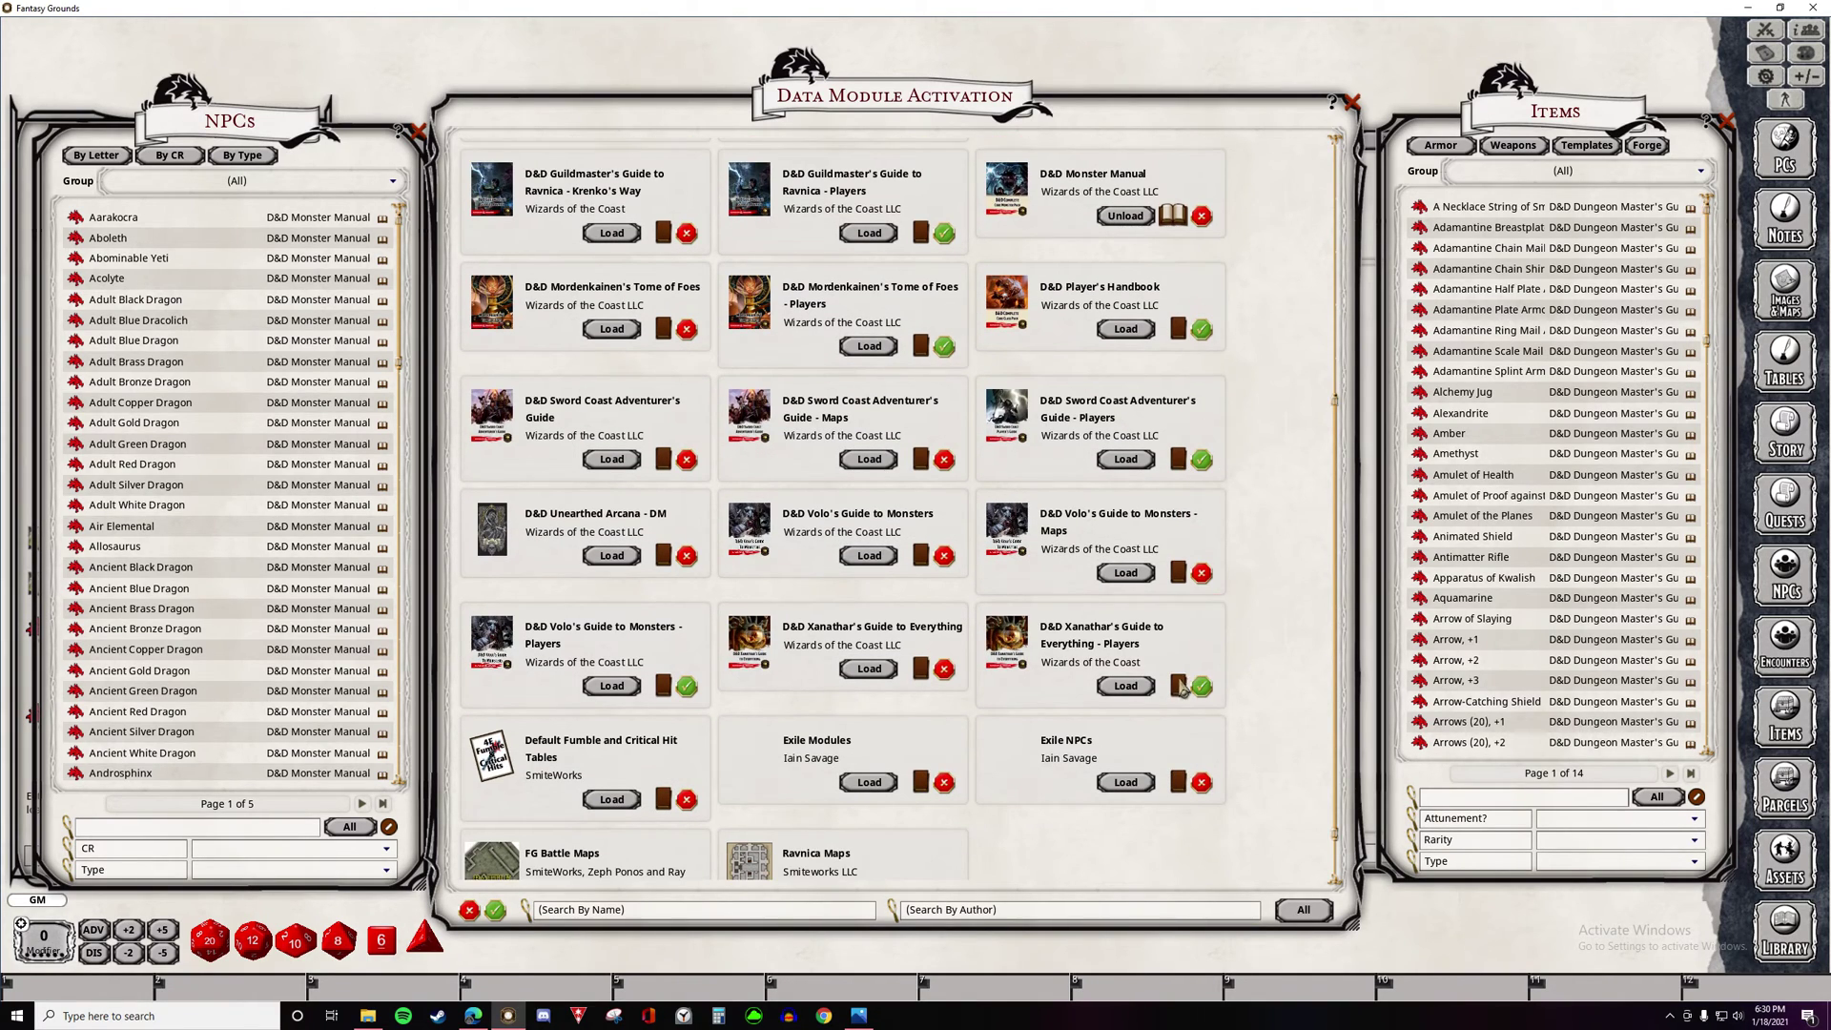
scroll(1126, 658, "down", 1)
left_click(870, 617)
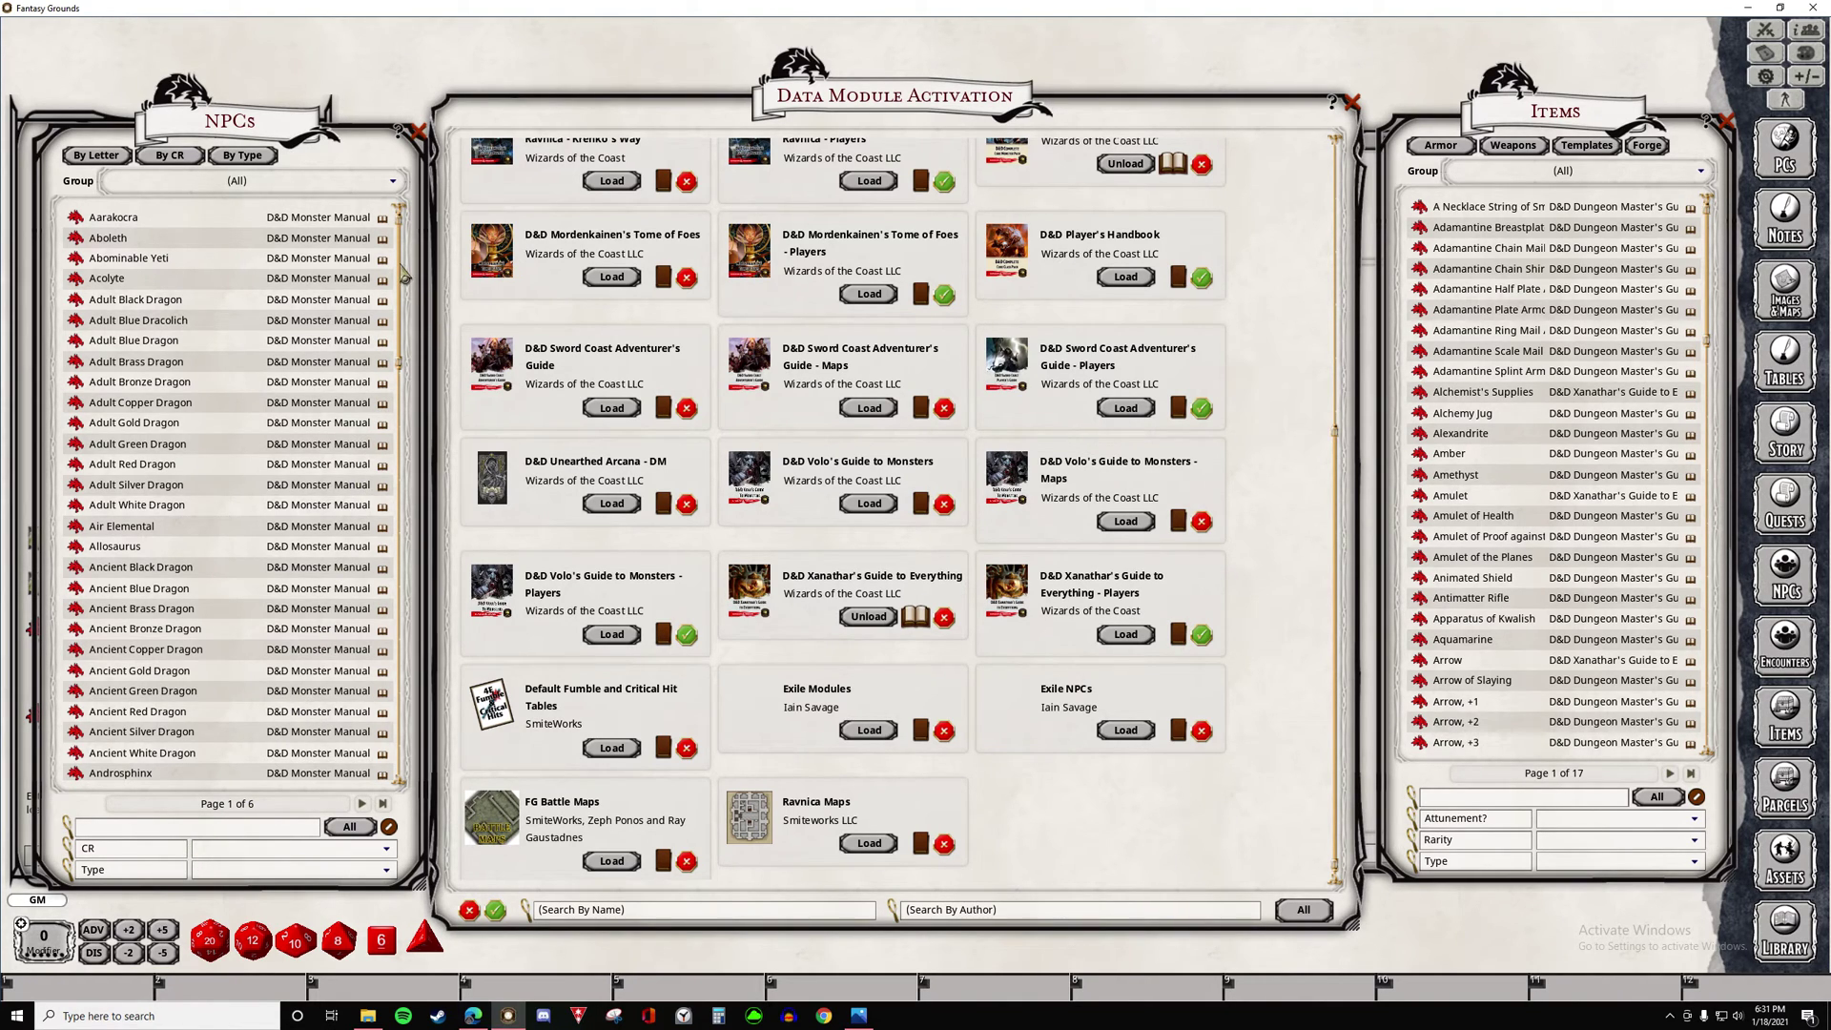
- Browse the NPCs and Items lists for the entries supplied by the loaded modules
left_click_drag(409, 271, 408, 437)
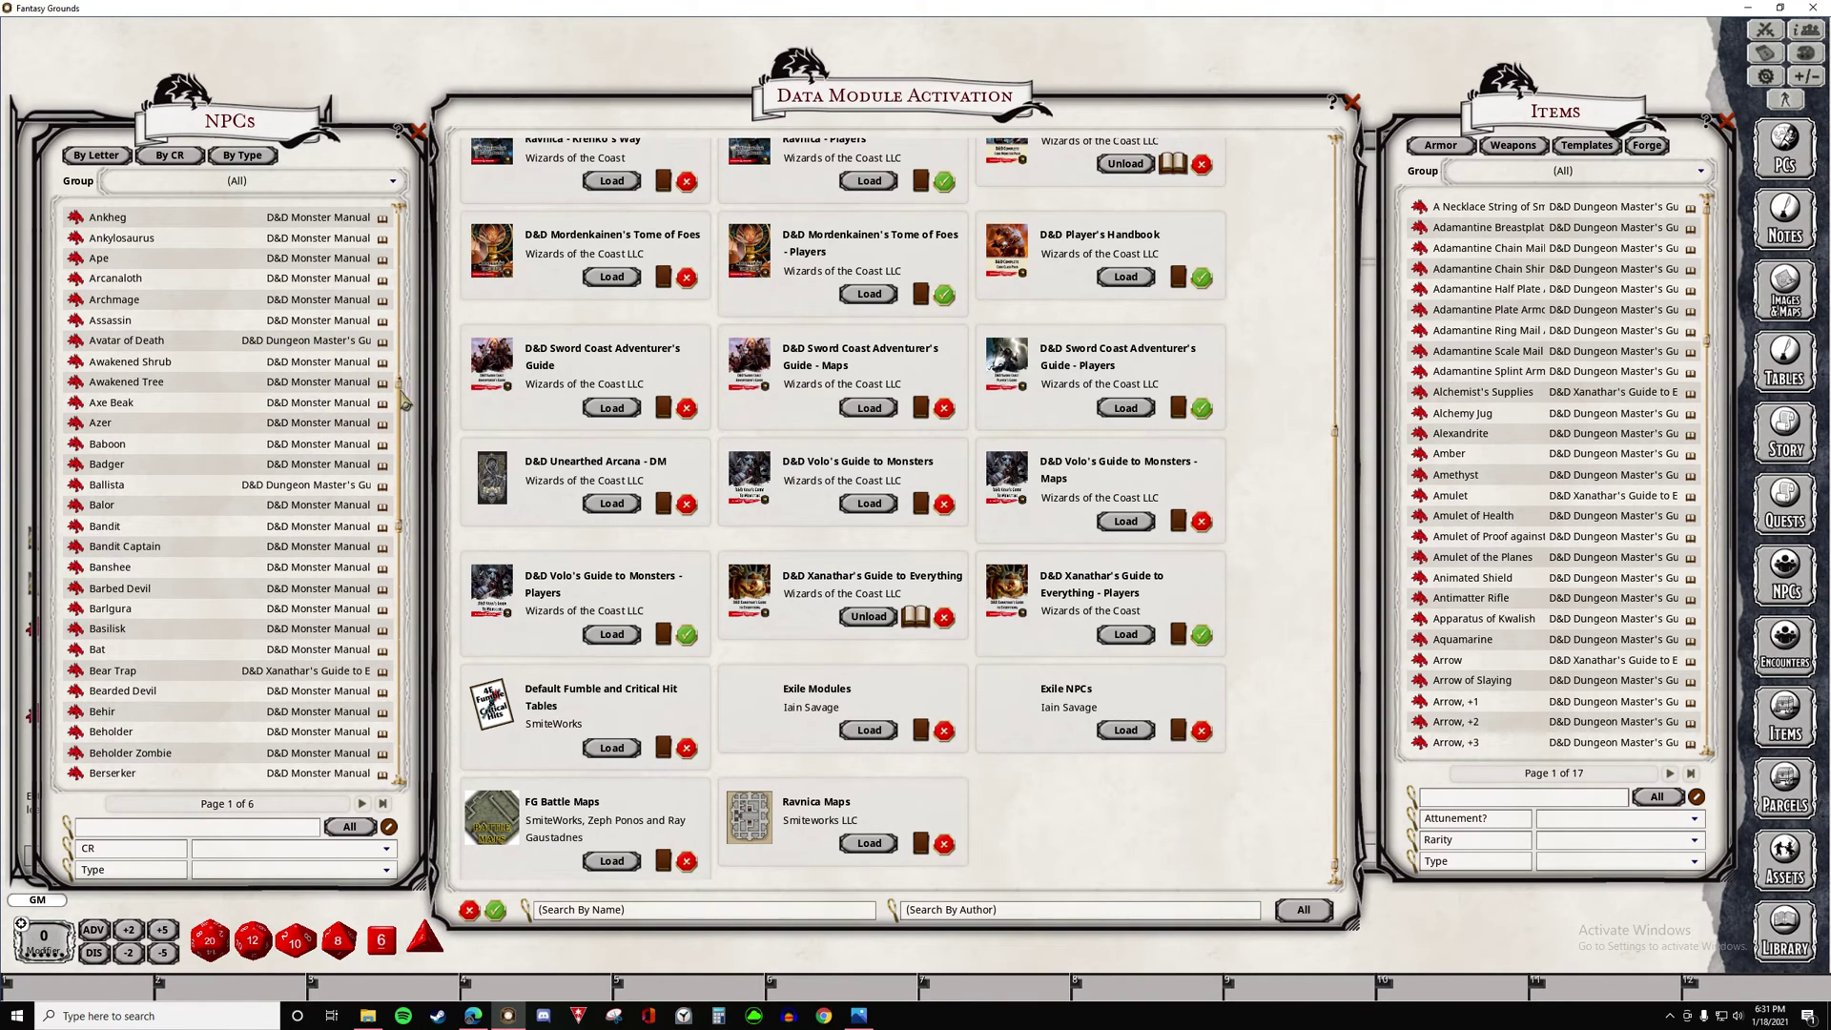
left_click_drag(417, 381, 410, 696)
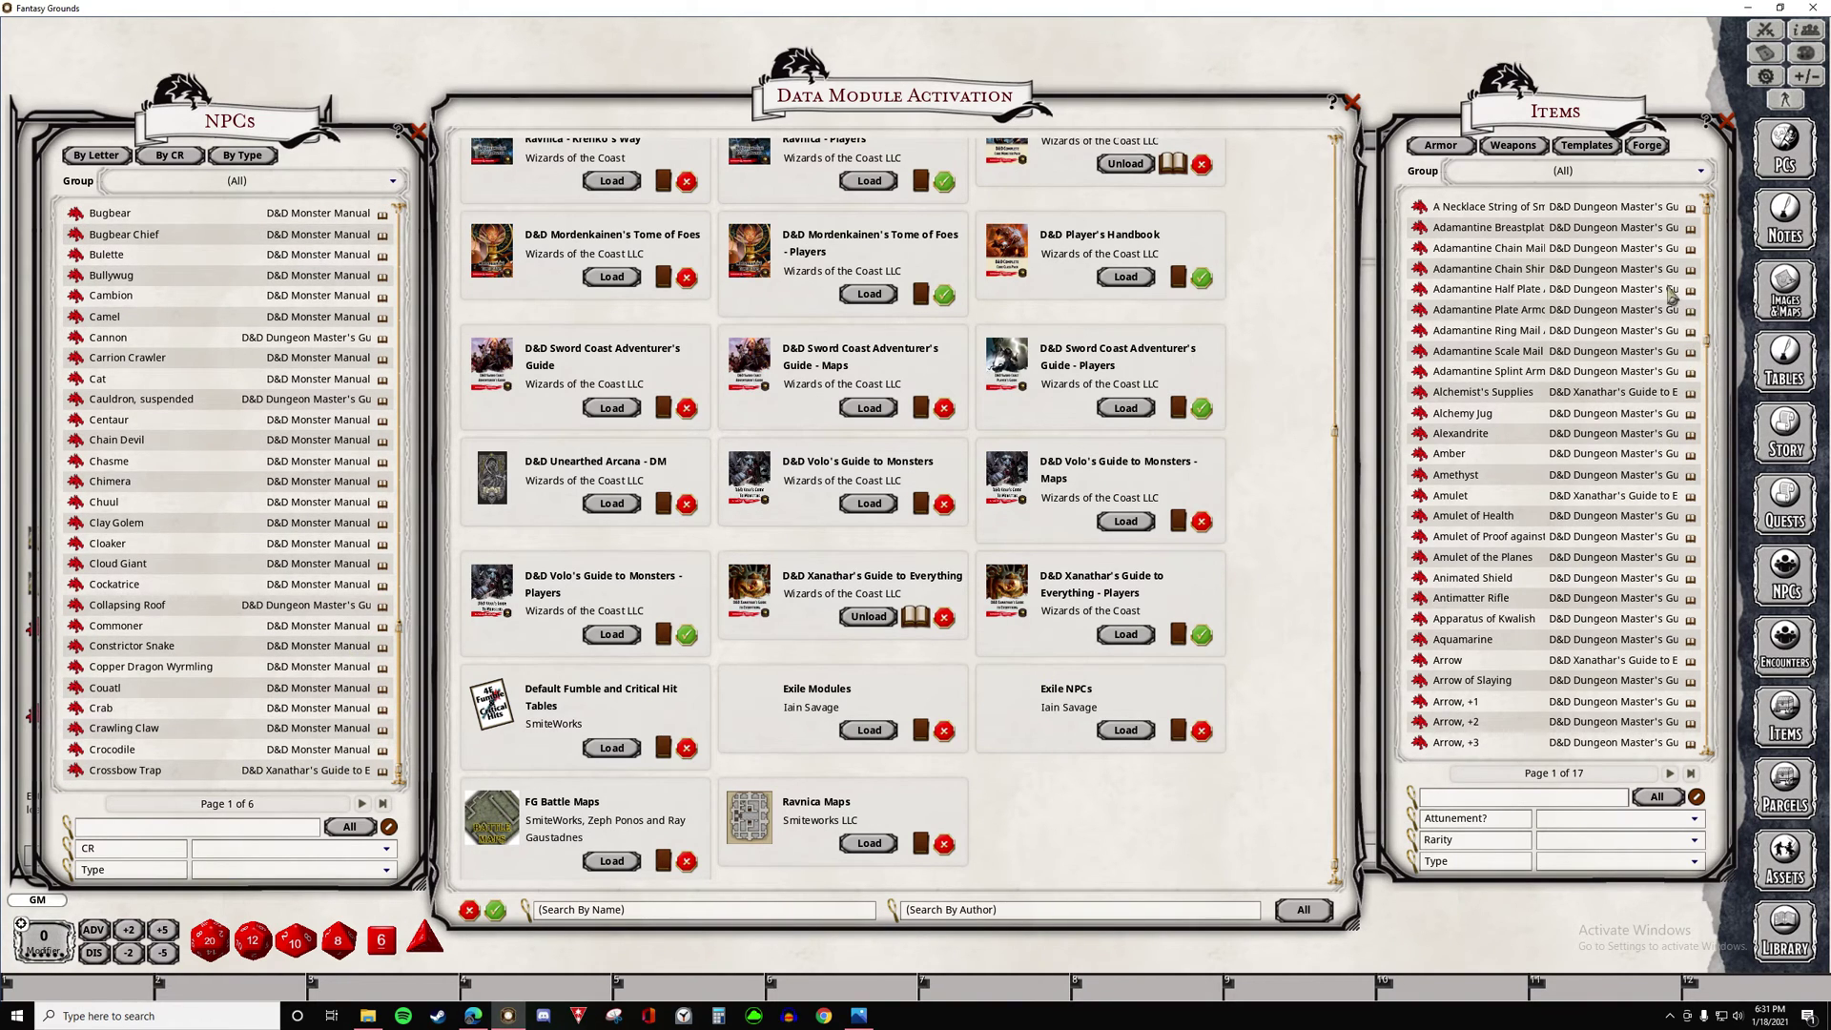
scroll(1714, 259, "down", 1)
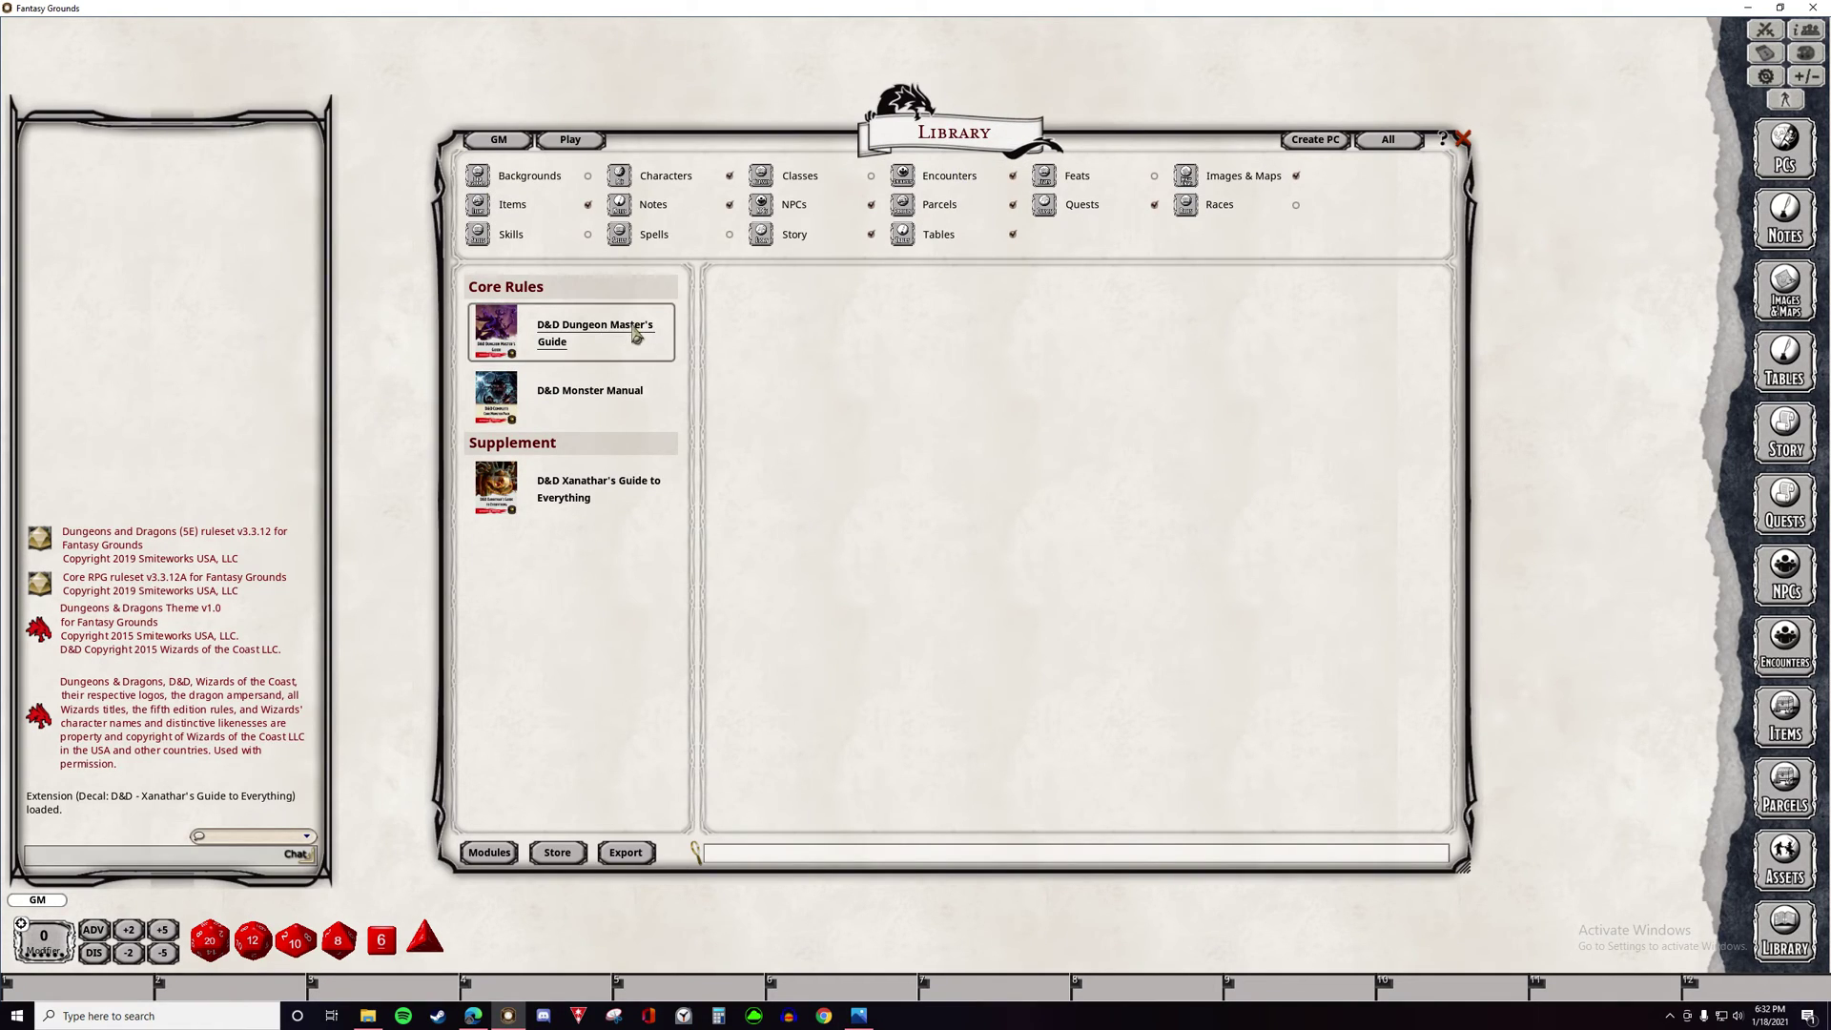
- Open the D&D Dungeon Master's Guide Reference Manual from the Library, and move and enlarge its window to cover most of the tabletop
left_click(559, 336)
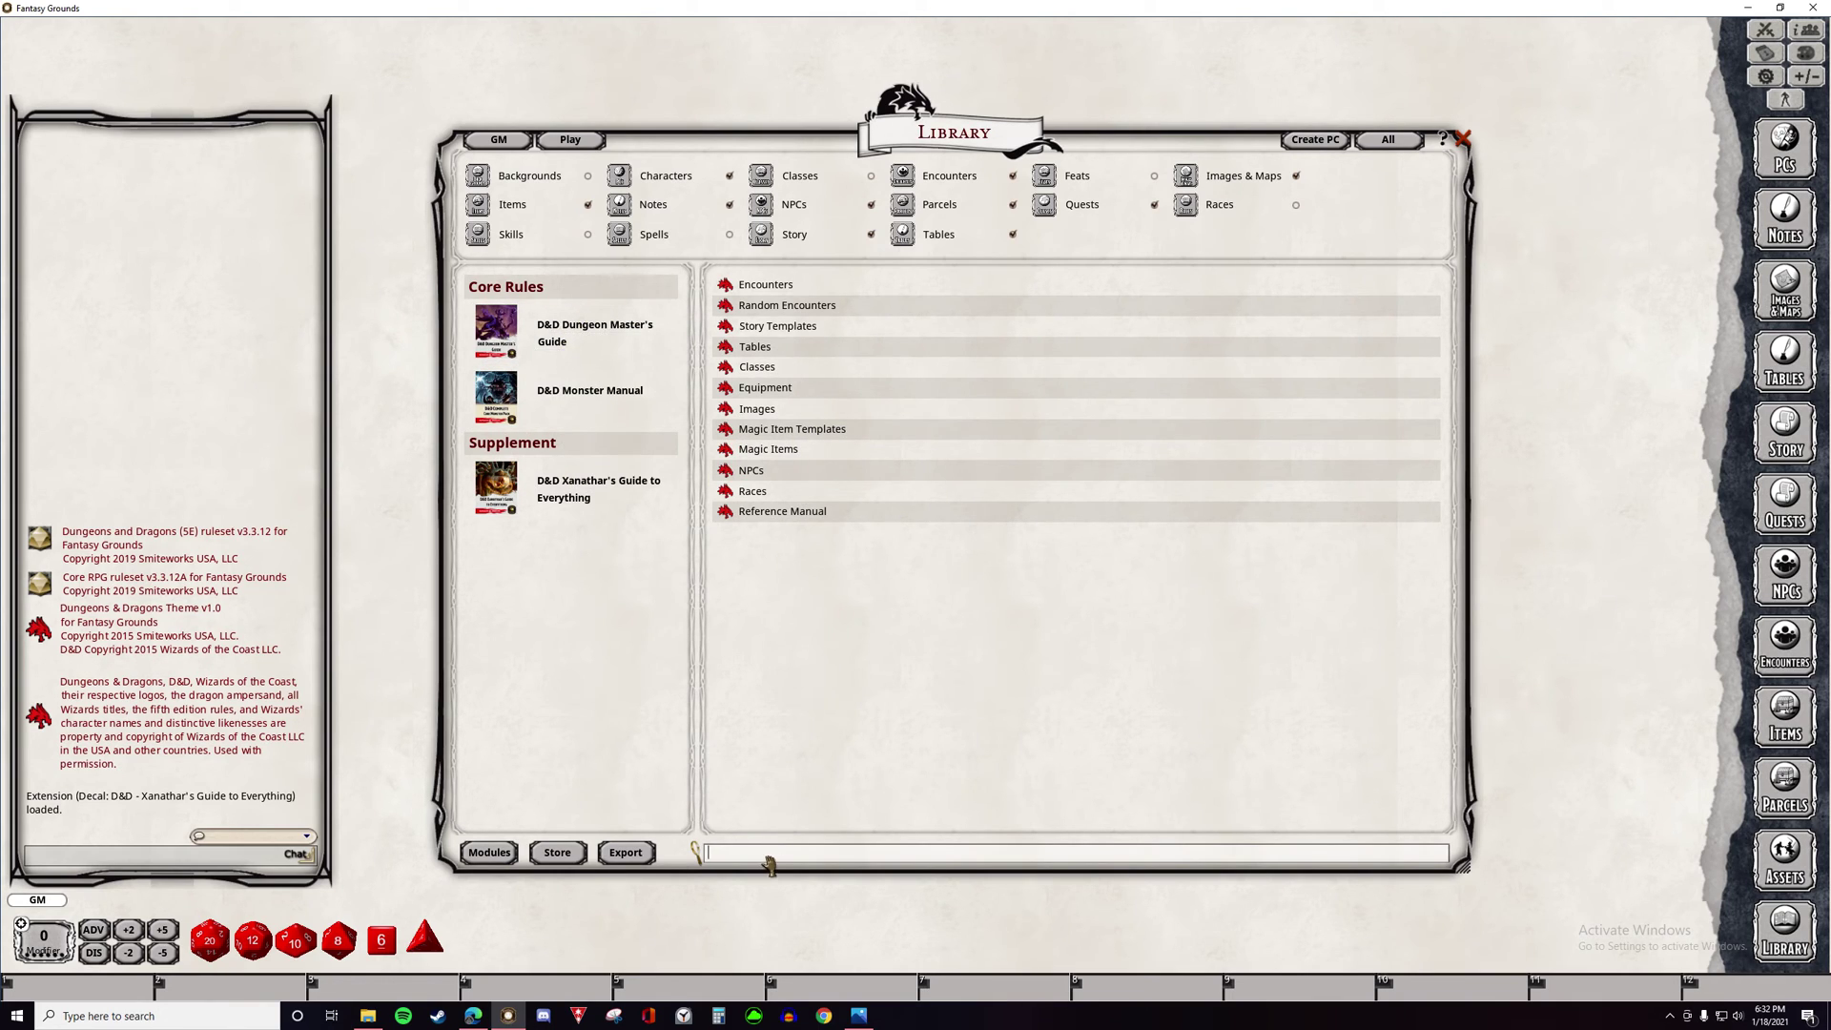
left_click(782, 515)
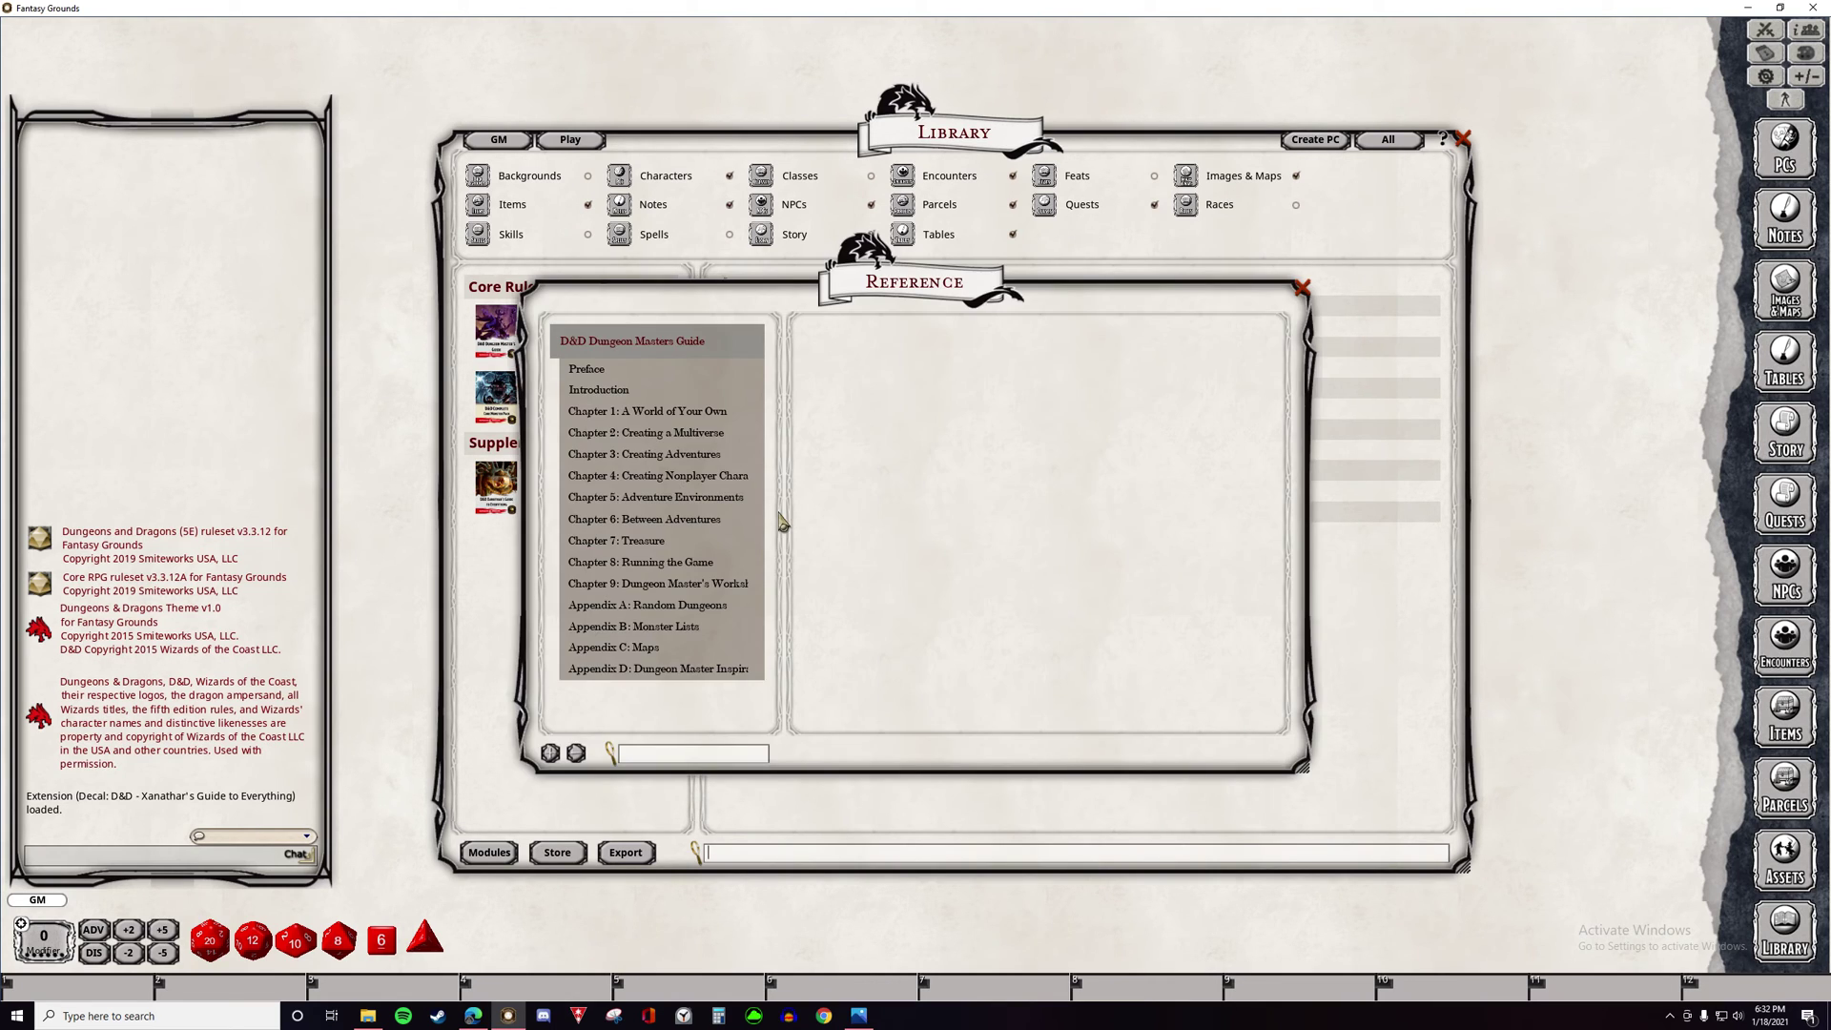
left_click_drag(901, 291, 863, 91)
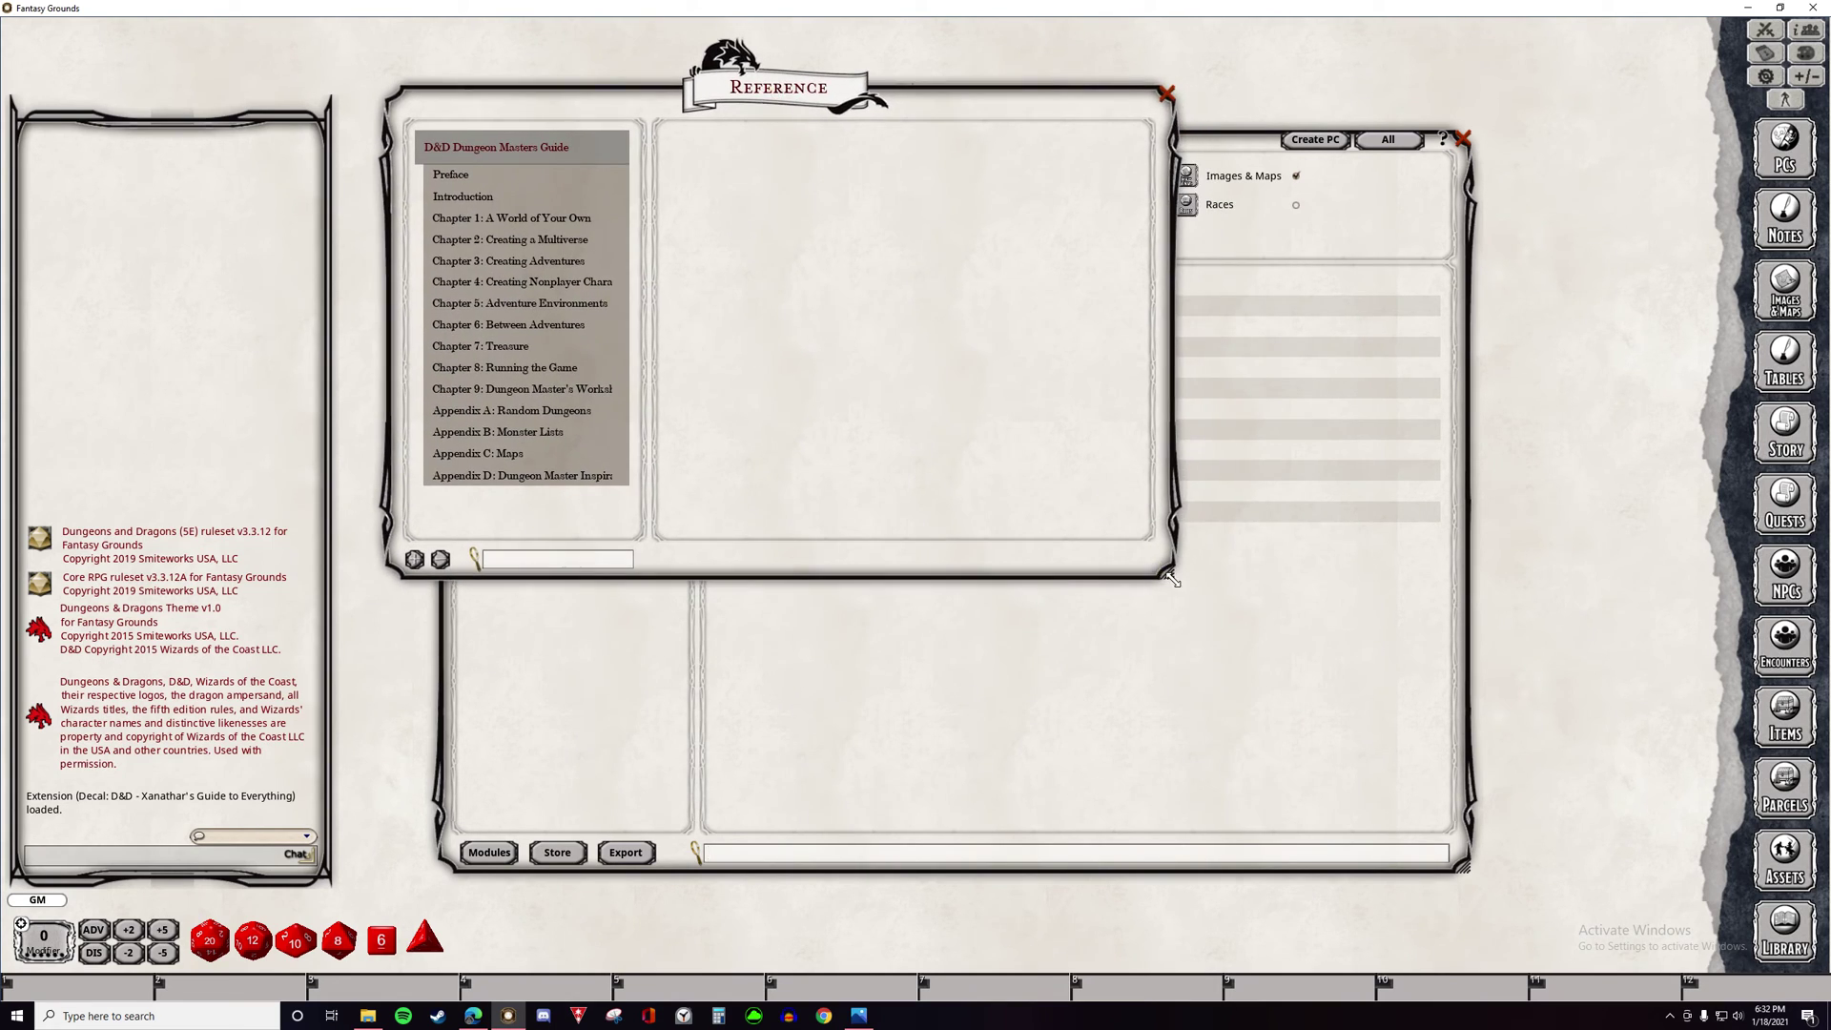
left_click_drag(1169, 576, 1605, 862)
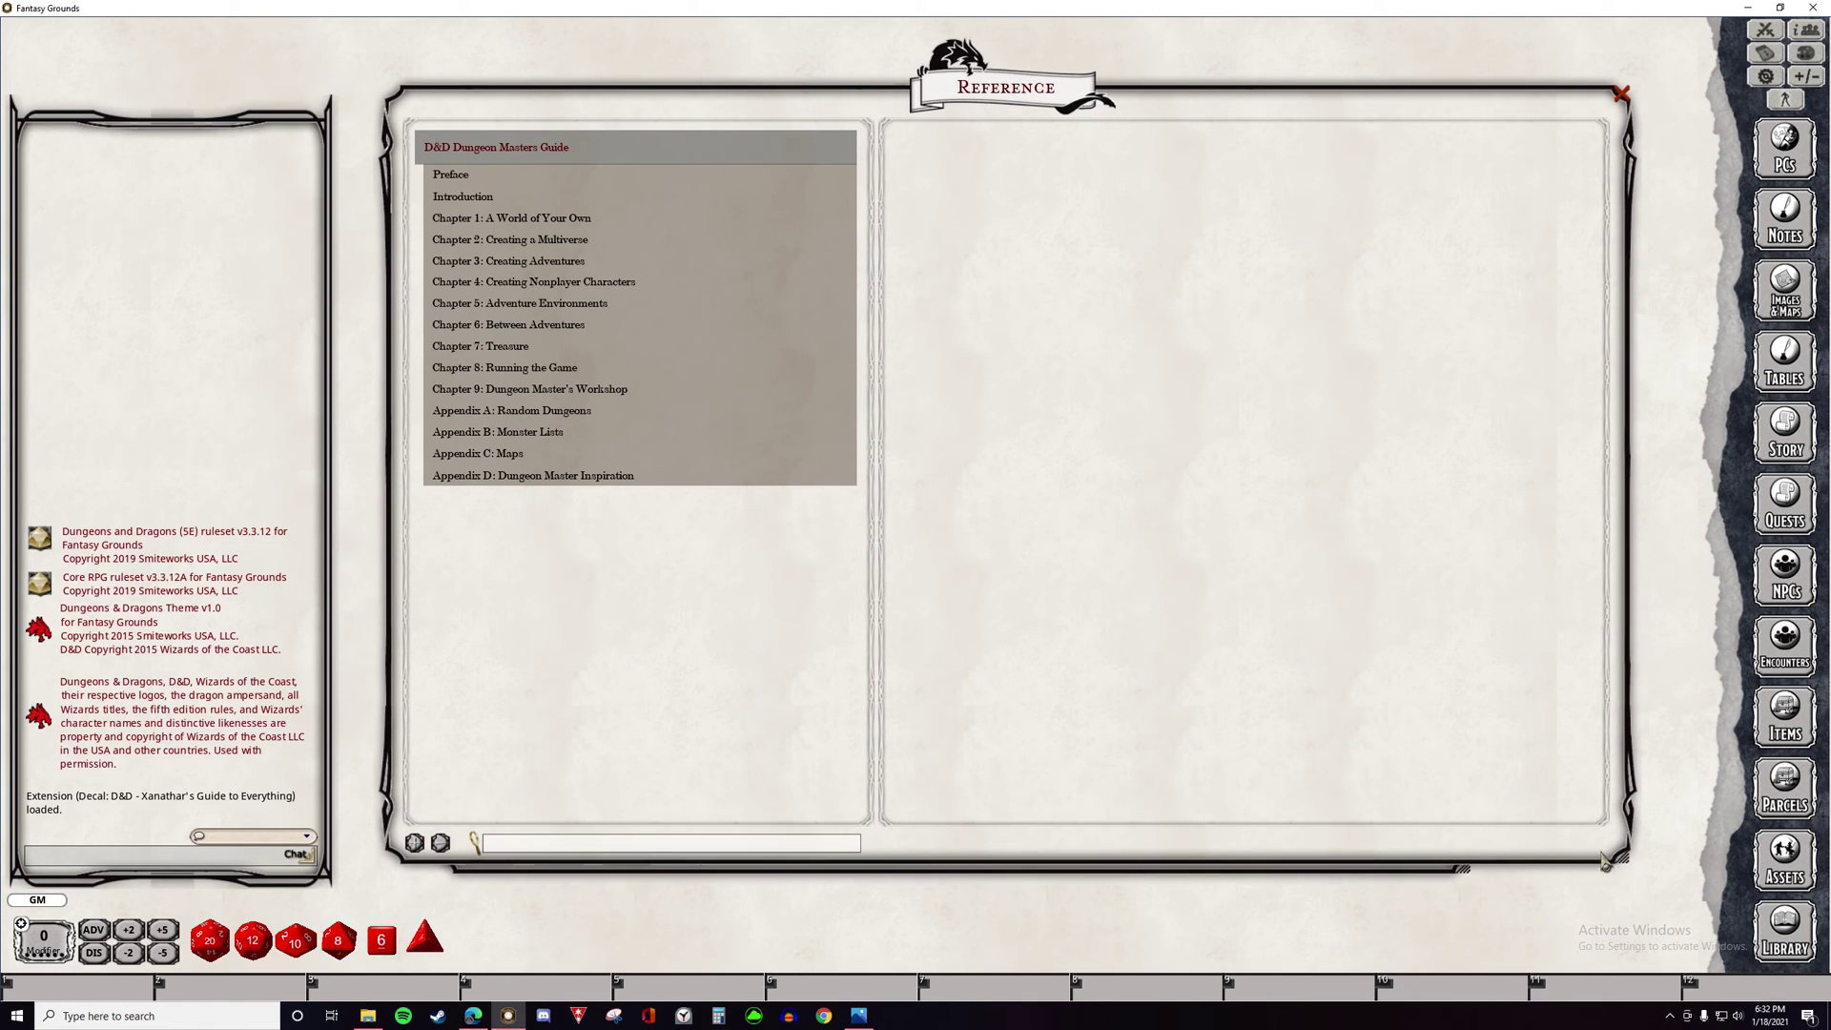
- Page through the manual's Introduction section, from its opening page past The Dungeon Master and How to Use This Book
left_click(463, 196)
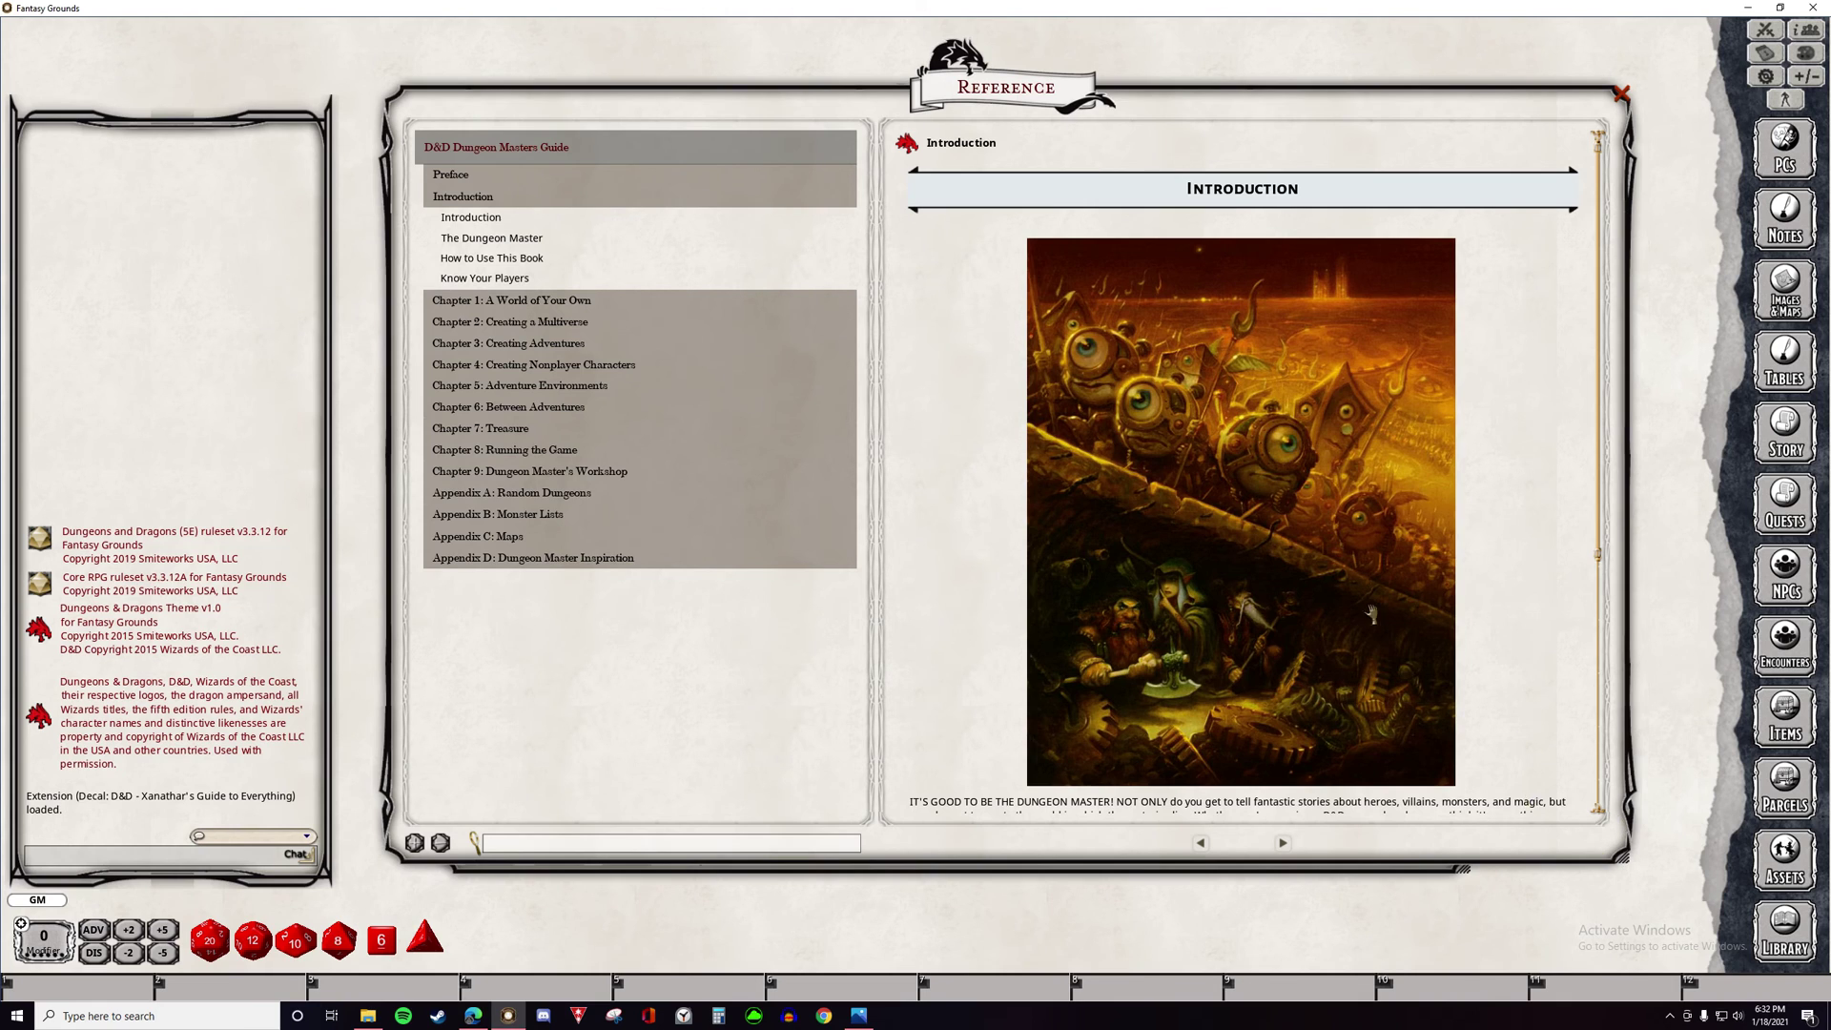
scroll(1370, 615, "down", 10)
left_click(1286, 849)
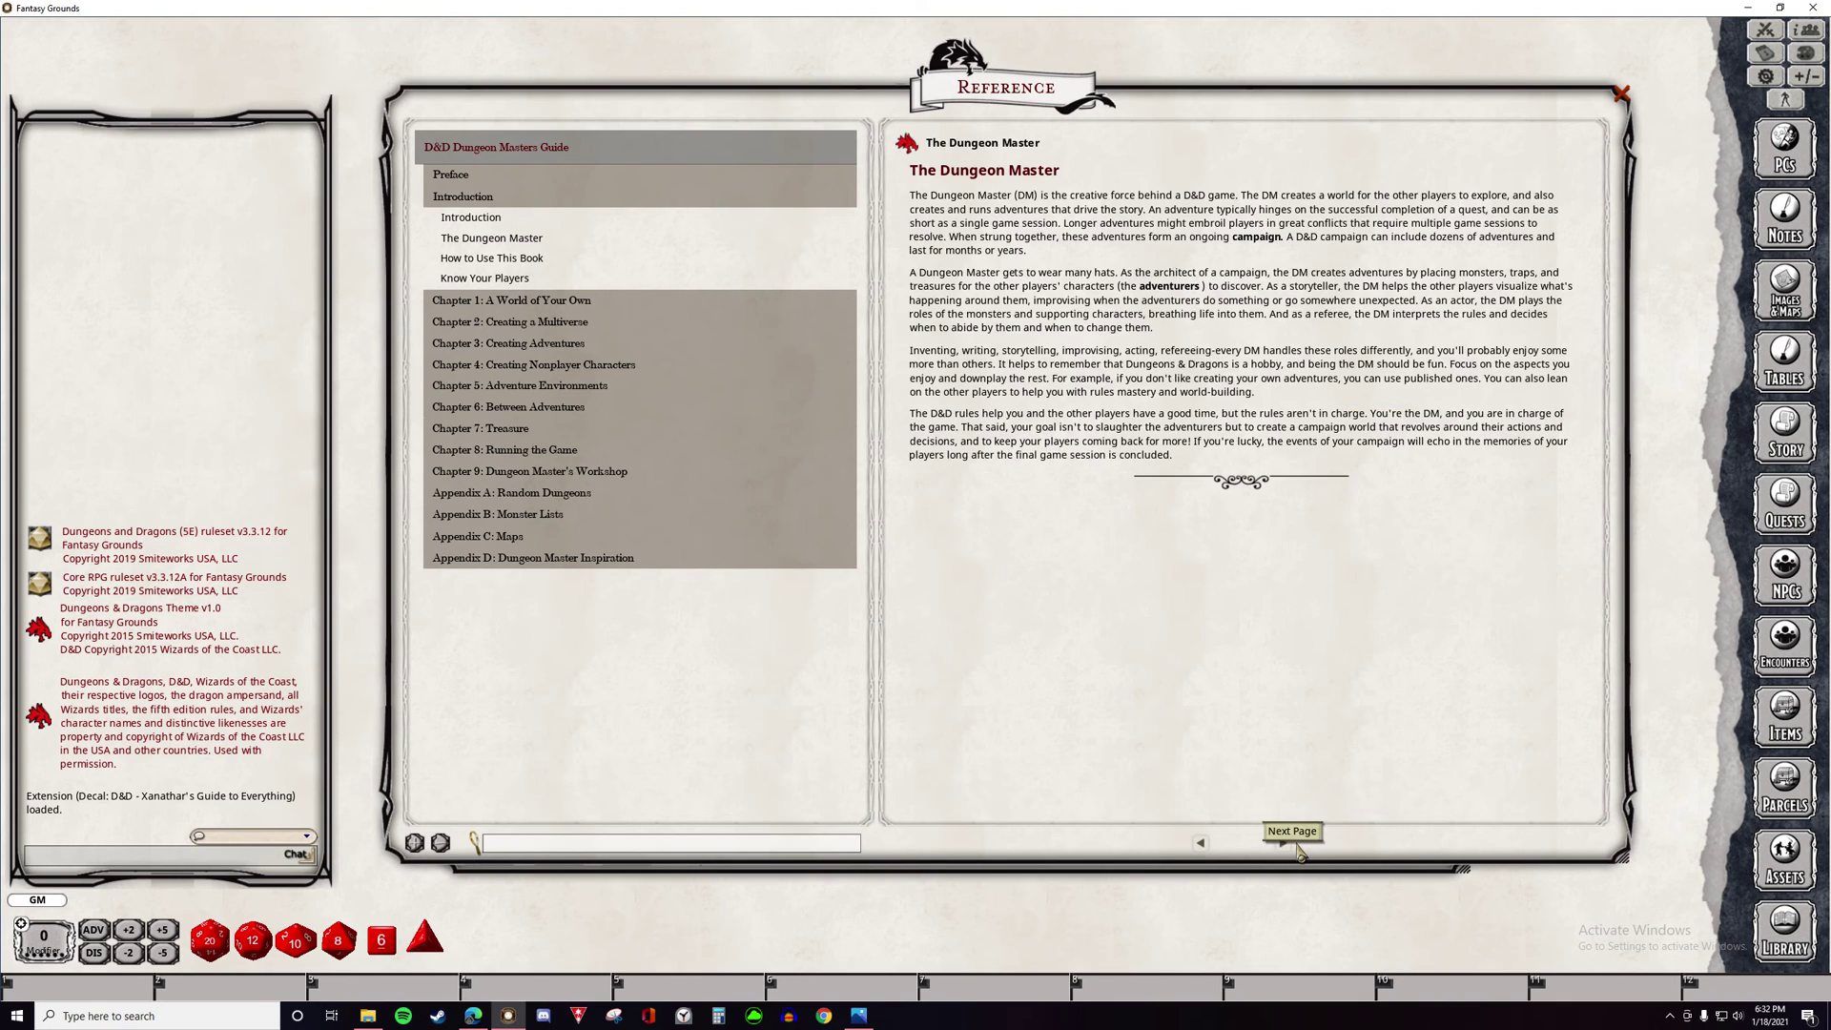
left_click(1296, 850)
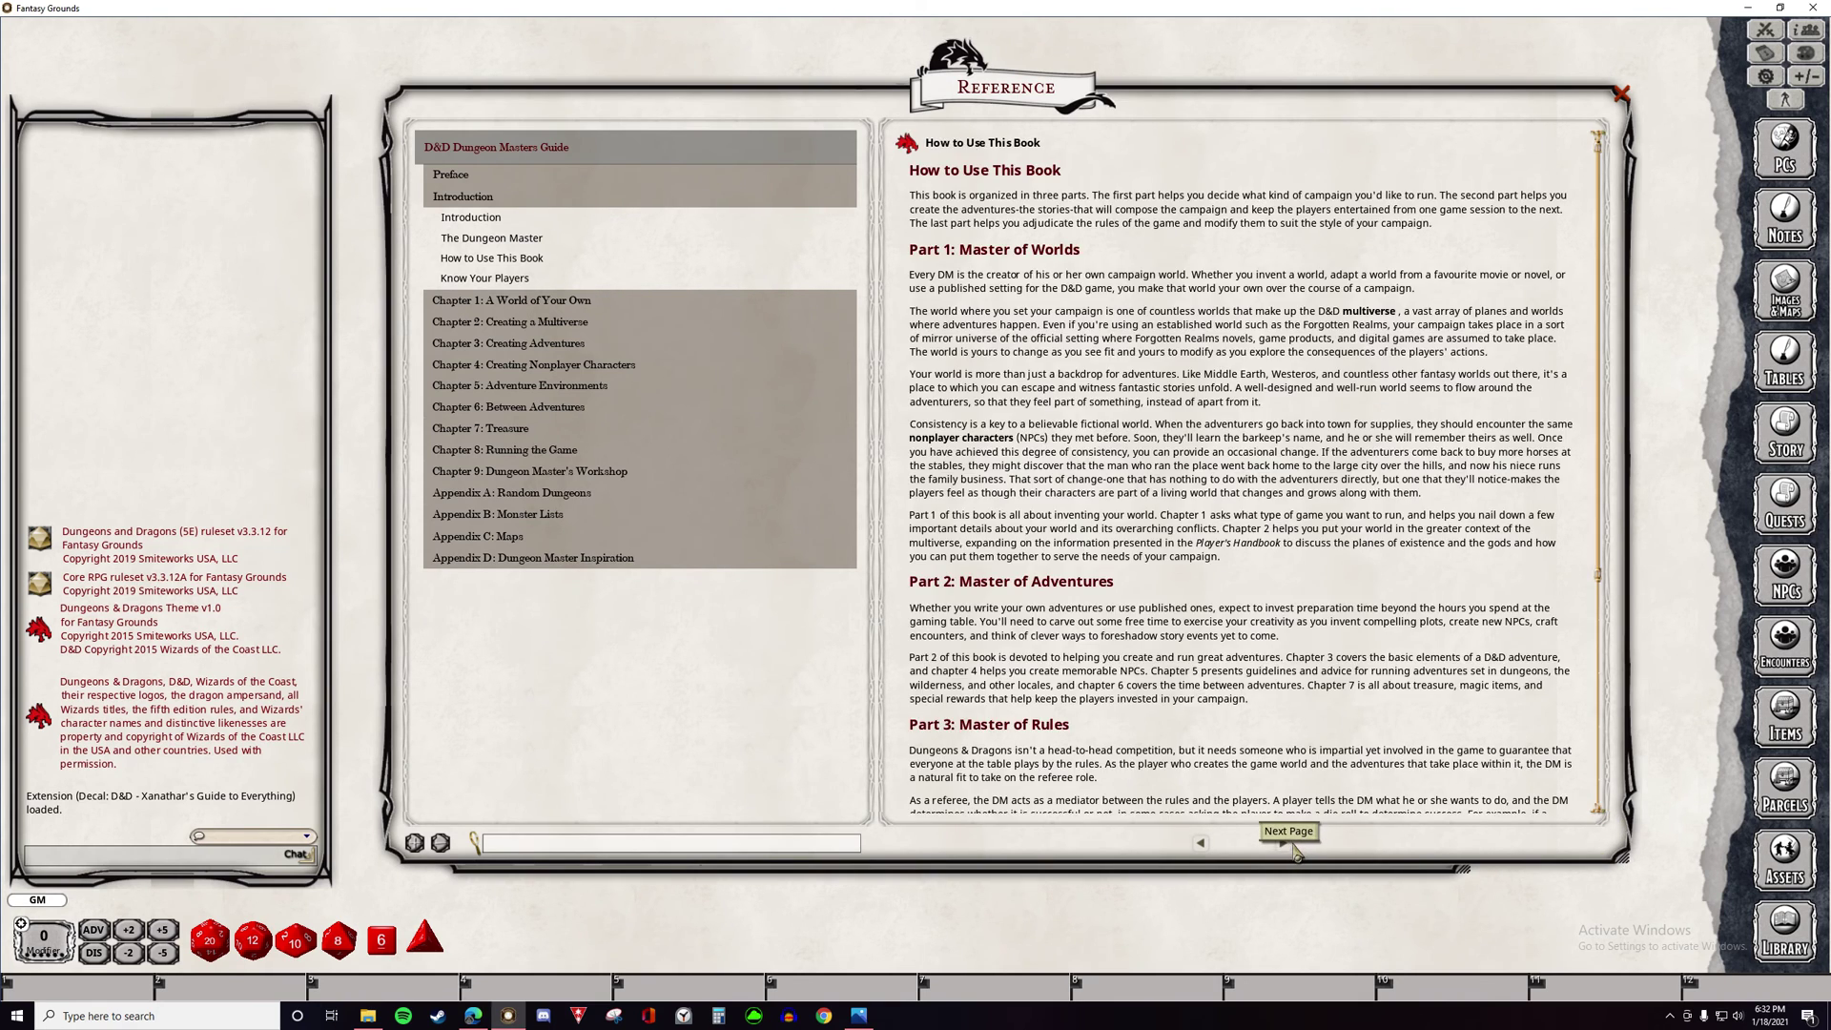
left_click(1296, 850)
- Examine the Designing NPCs, NPC Party Members and Villainous Class Options pages of Chapter 4: Creating Nonplayer Characters
left_click(535, 364)
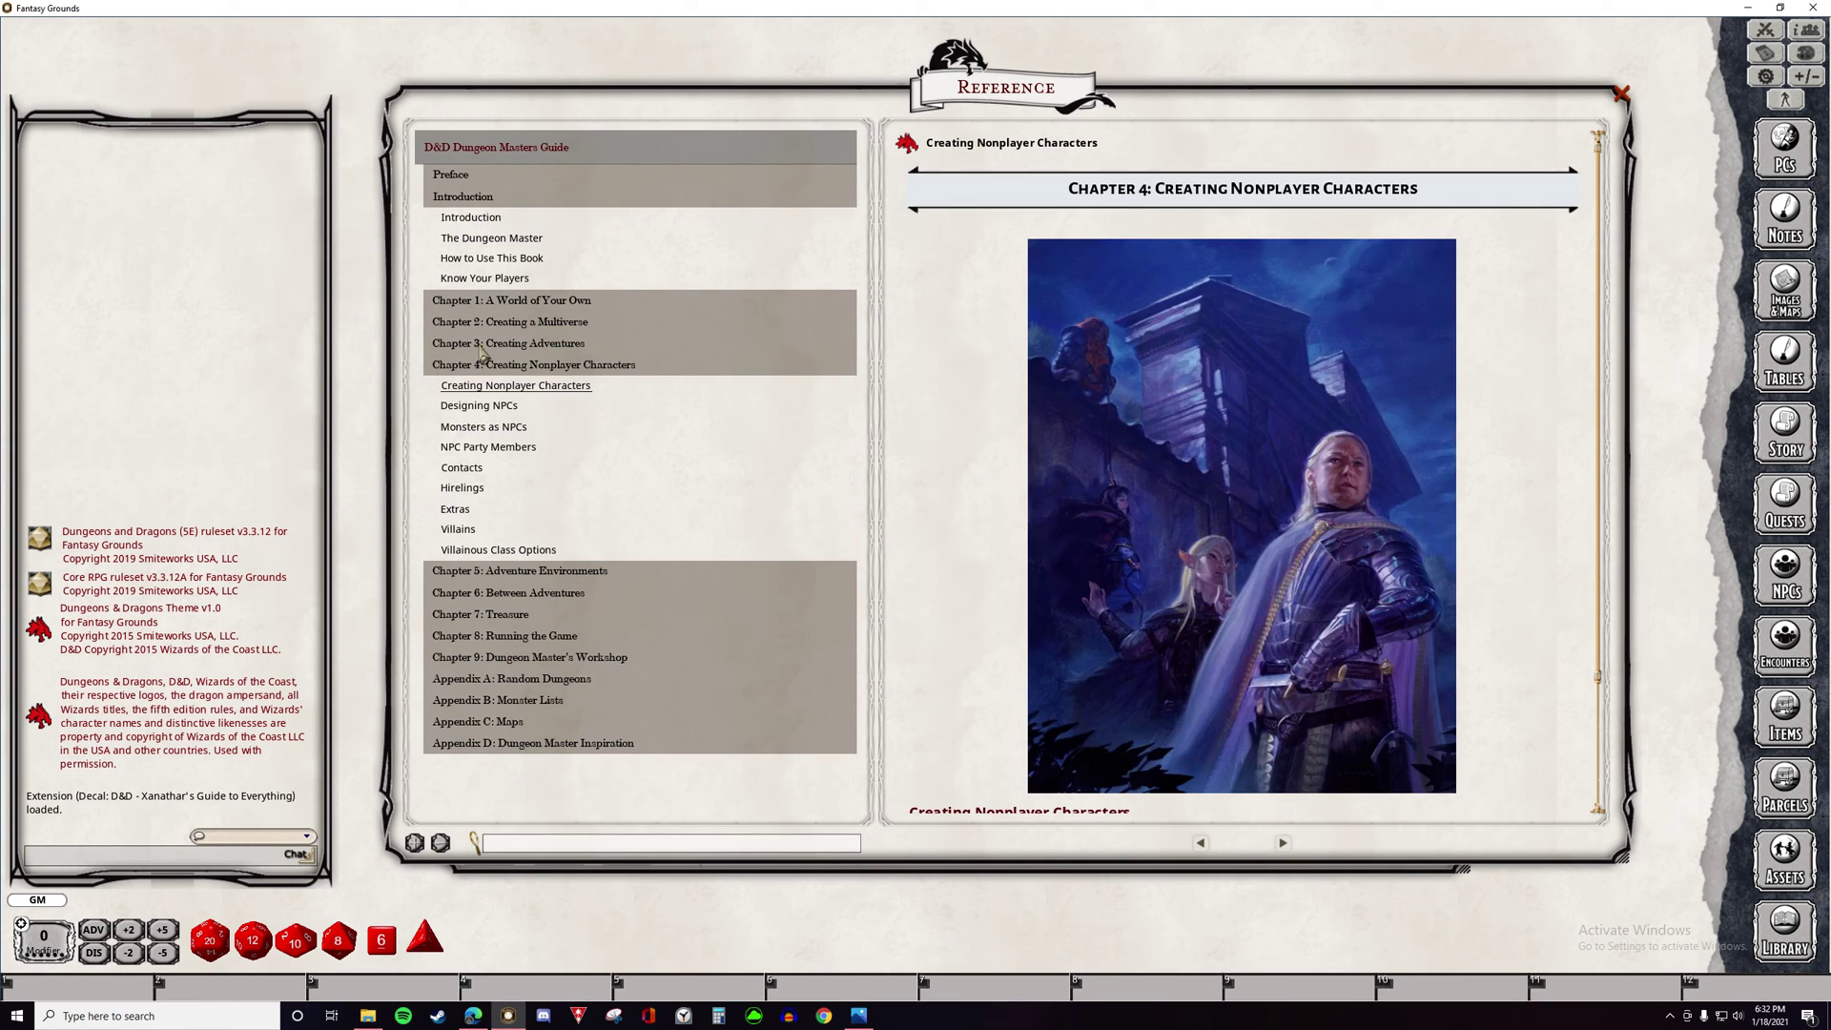
left_click(496, 410)
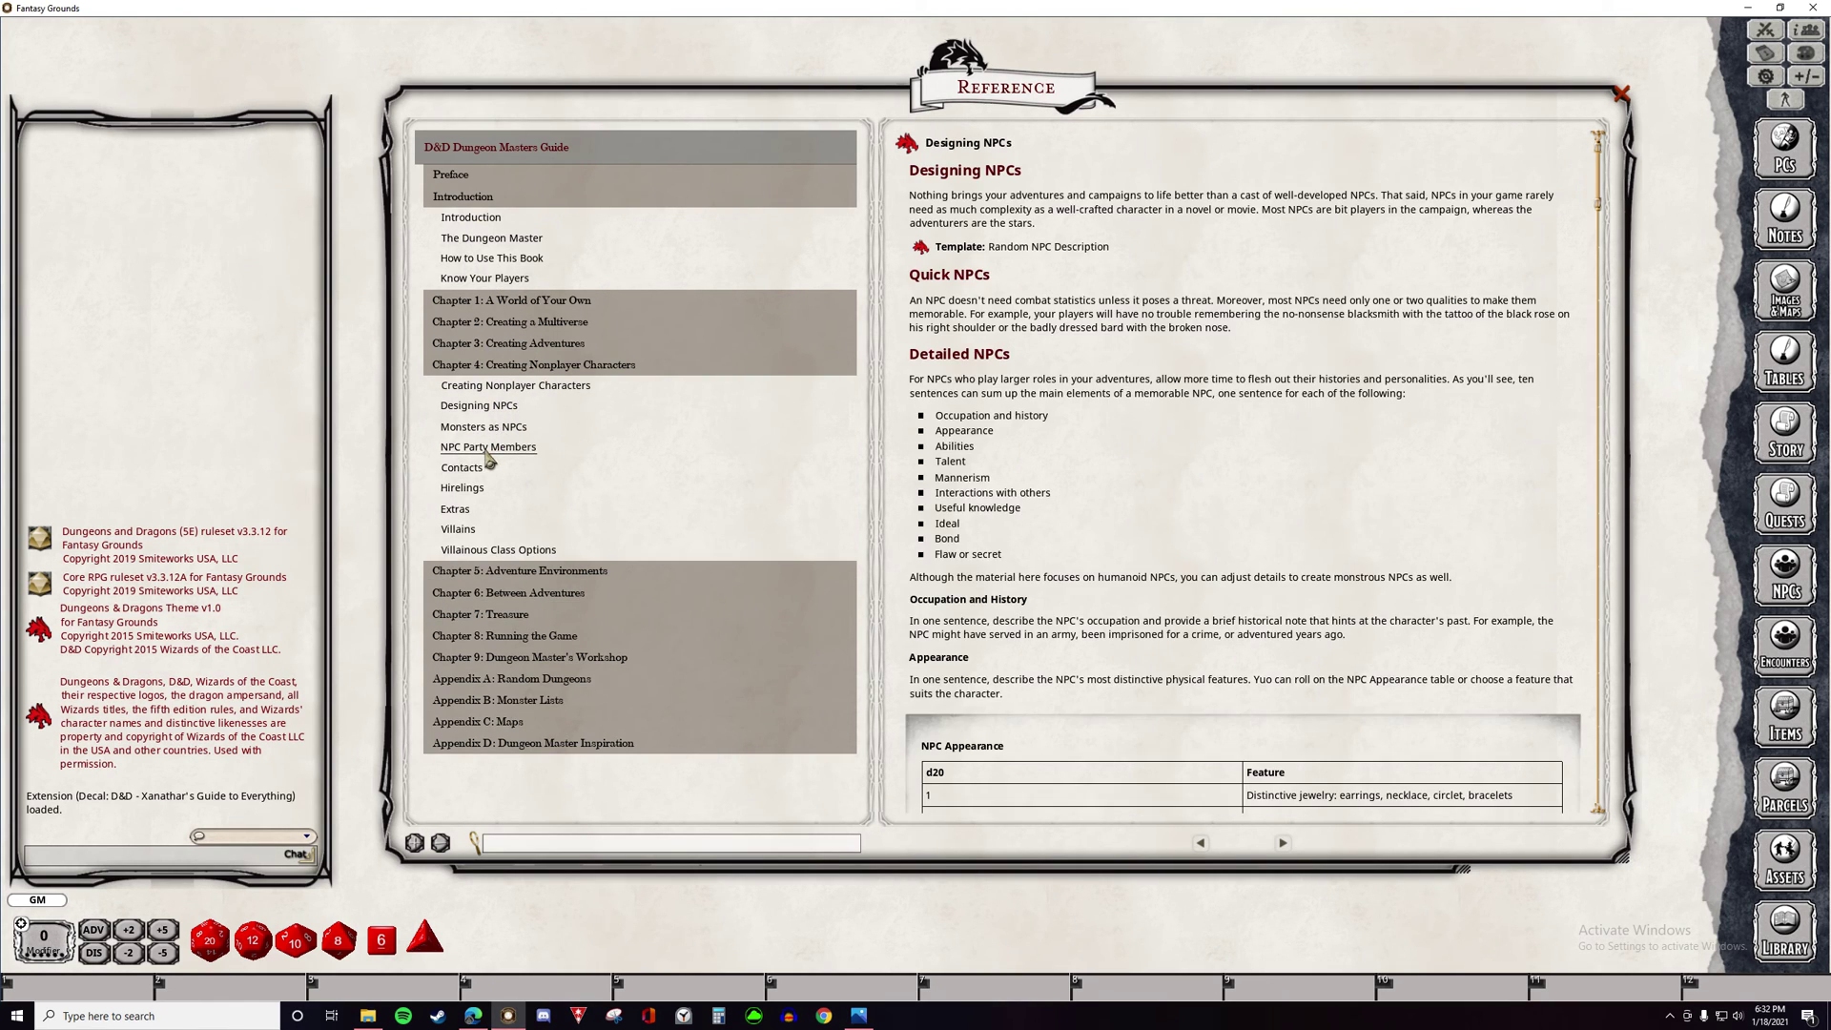
left_click(488, 448)
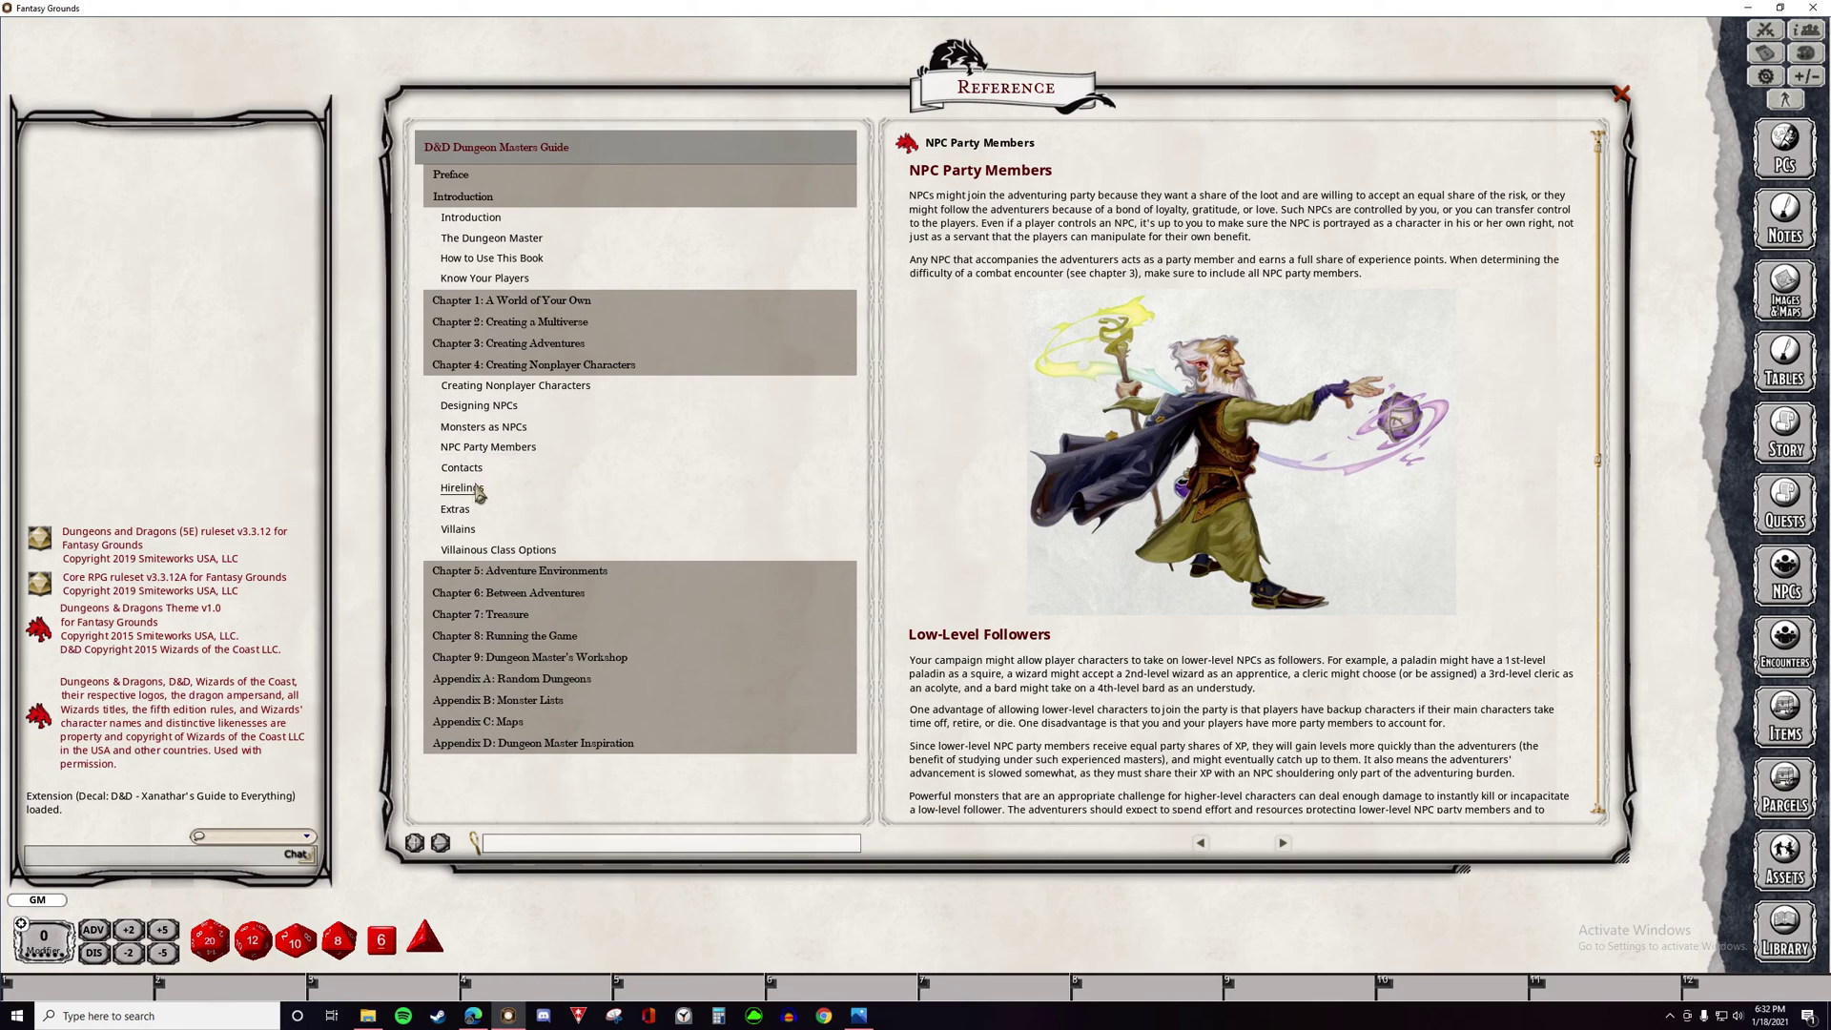
left_click(498, 549)
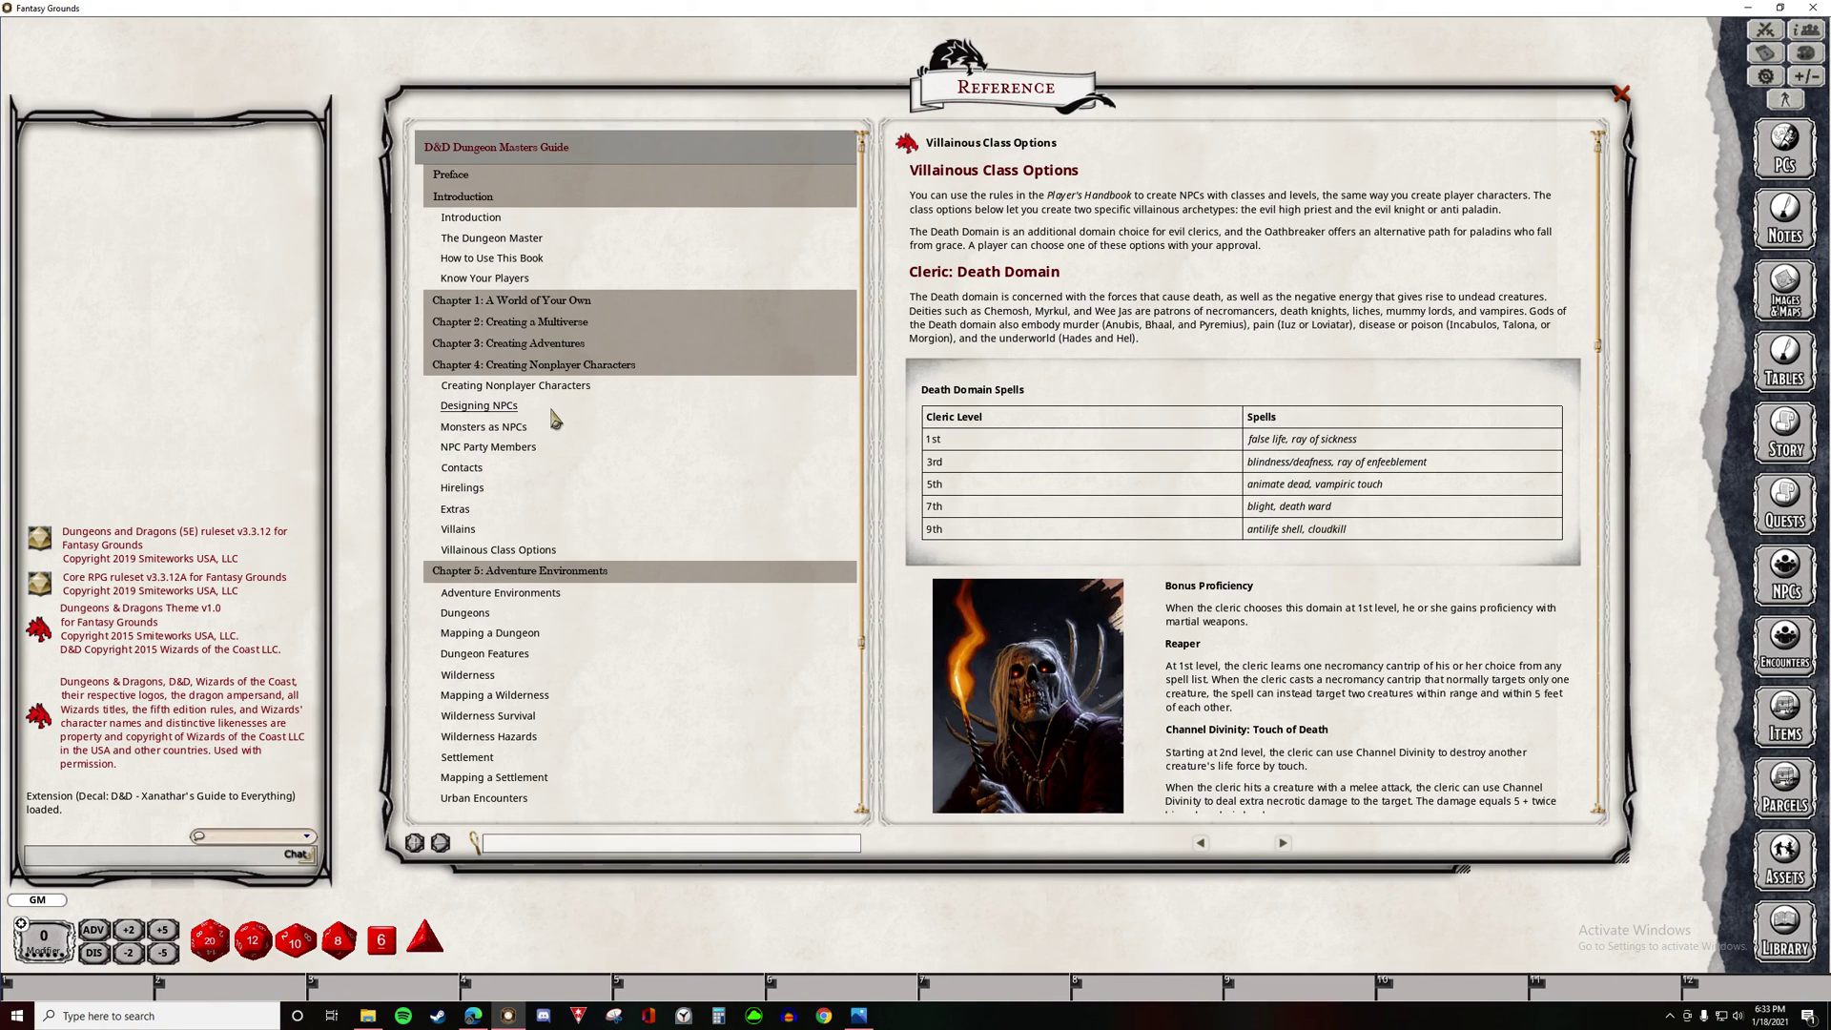